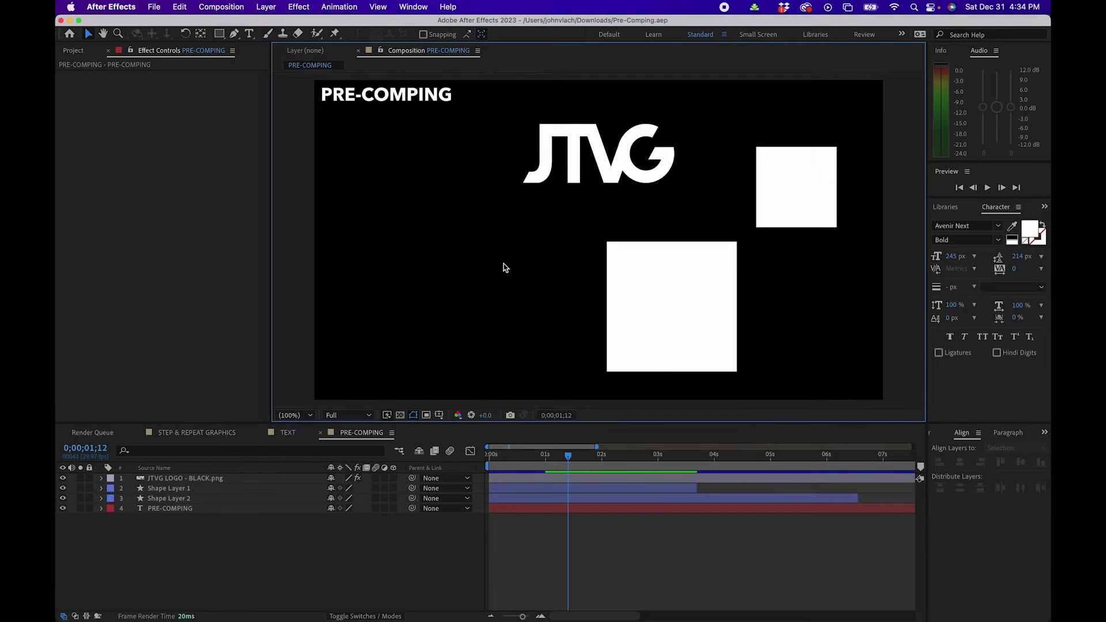
Pre-compose Shape Layer 1 and Shape Layer 2 under the composition name SHAPE PRE-COMP.
{"action": "left_click", "coordinate": [165, 498]}
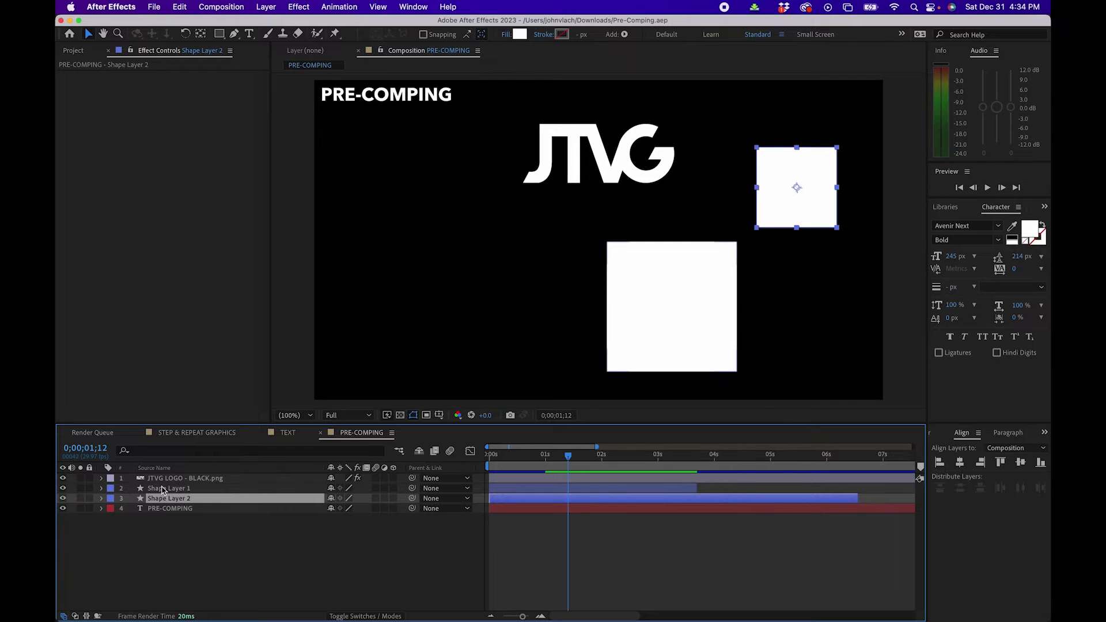
{"action": "left_click", "coordinate": [163, 488], "text": "shift"}
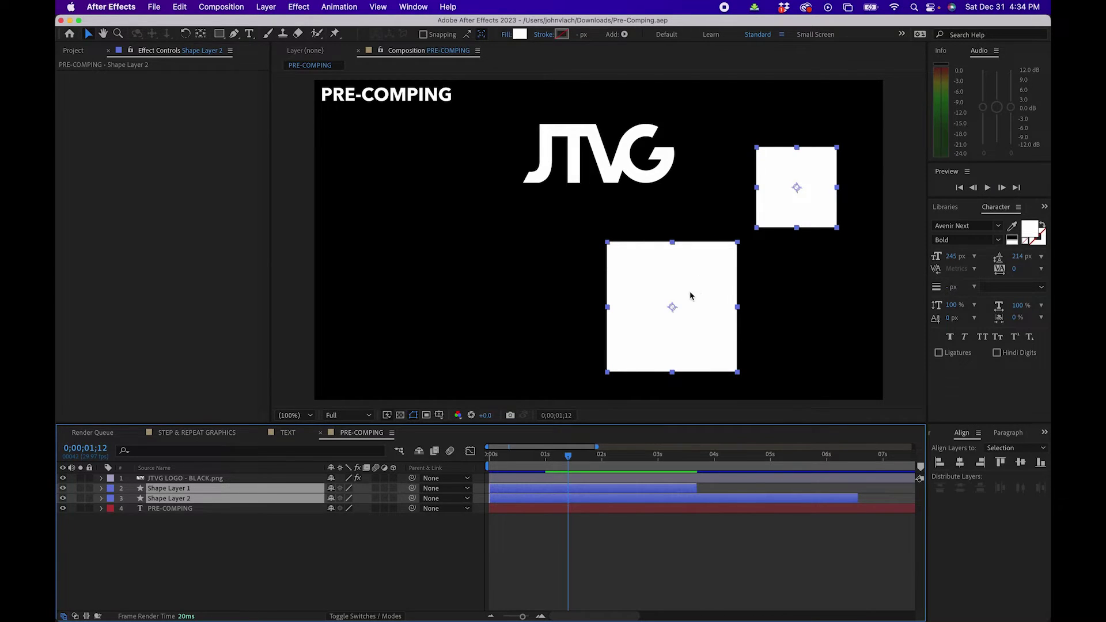
{"action": "right_click", "coordinate": [172, 492]}
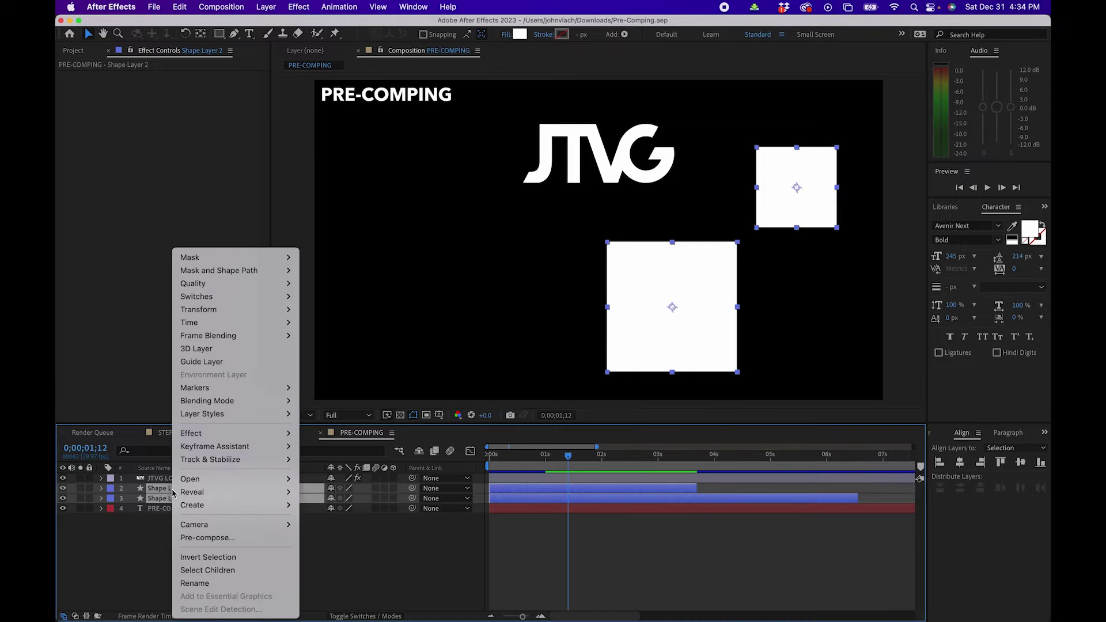
{"action": "left_click", "coordinate": [205, 538]}
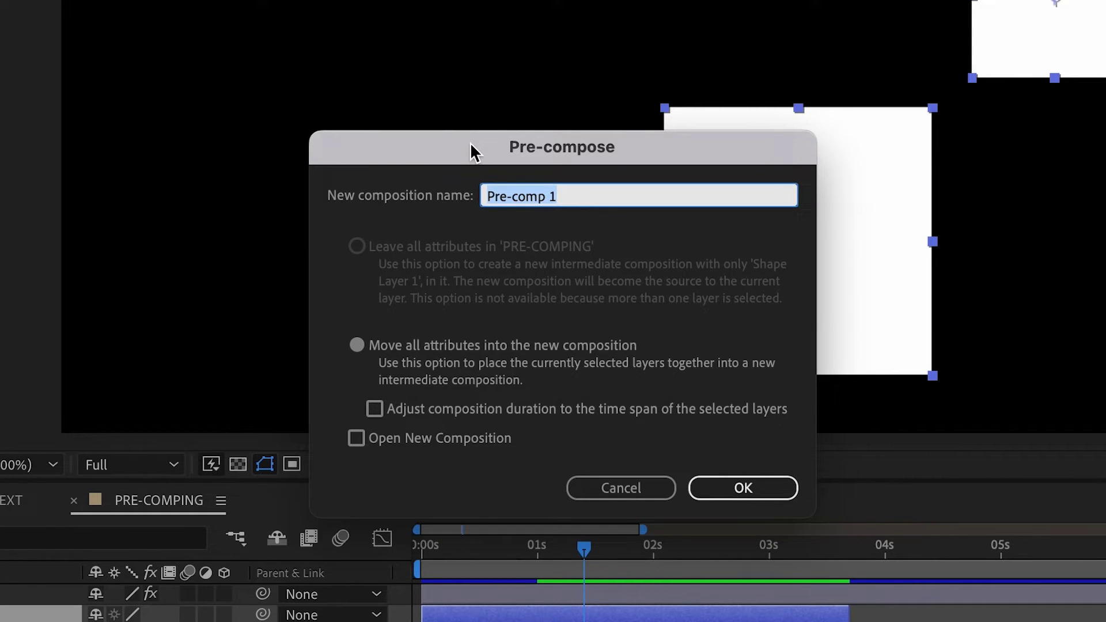
{"action": "type", "text": "SHAPE PRE-COMP"}
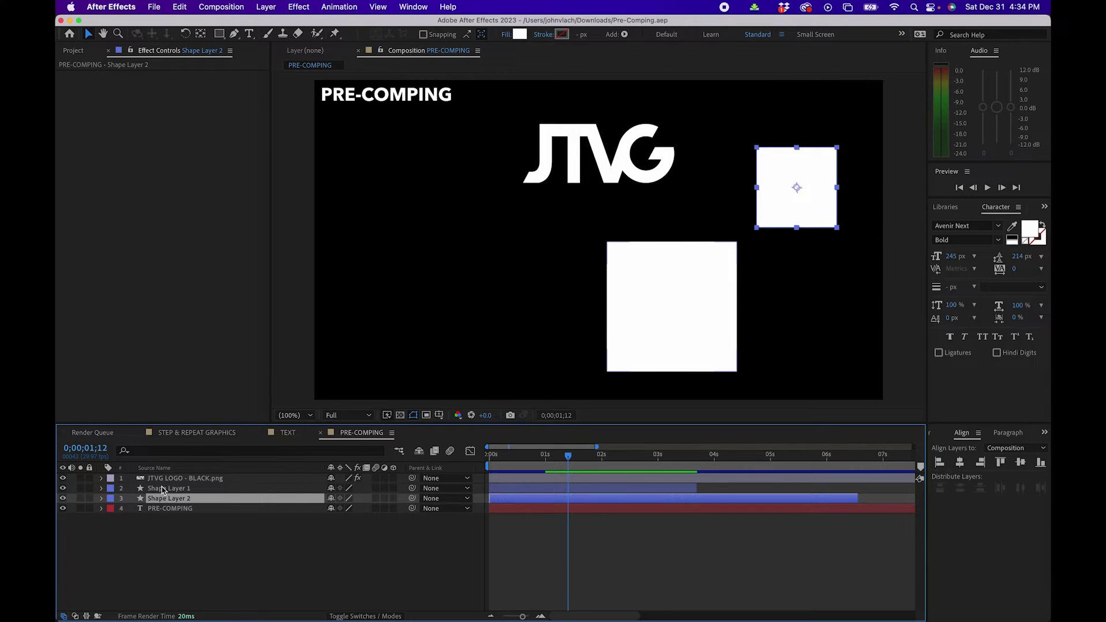
Leave the duration adjustment off, enable opening the new composition, and create the pre-comp.
{"action": "left_click", "coordinate": [163, 489], "text": "shift"}
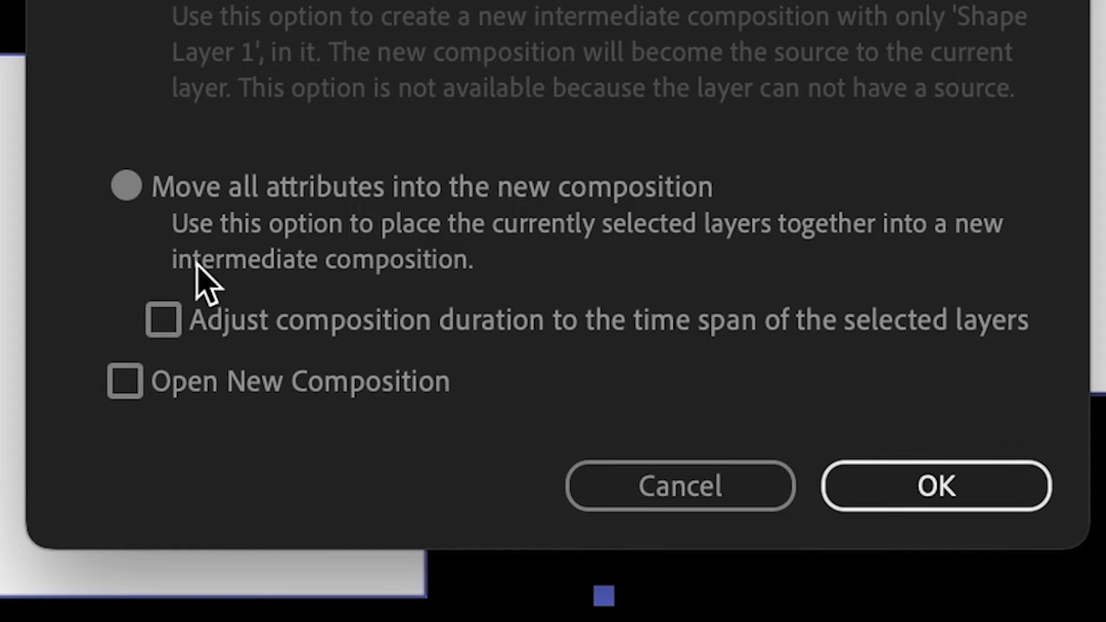
{"action": "left_click", "coordinate": [164, 321]}
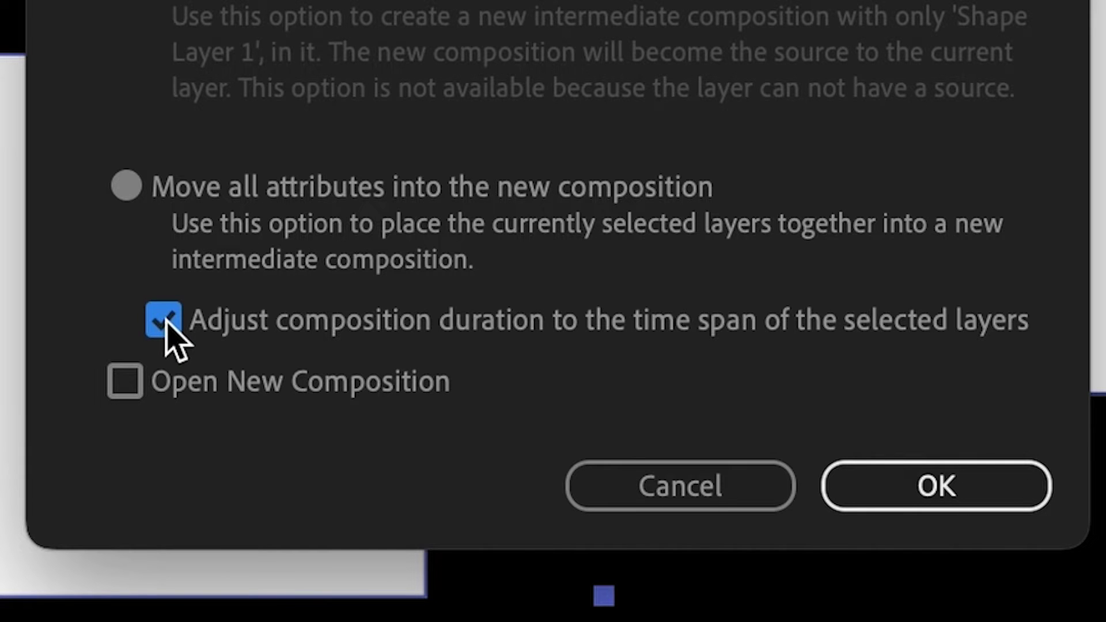
{"action": "left_click", "coordinate": [163, 320]}
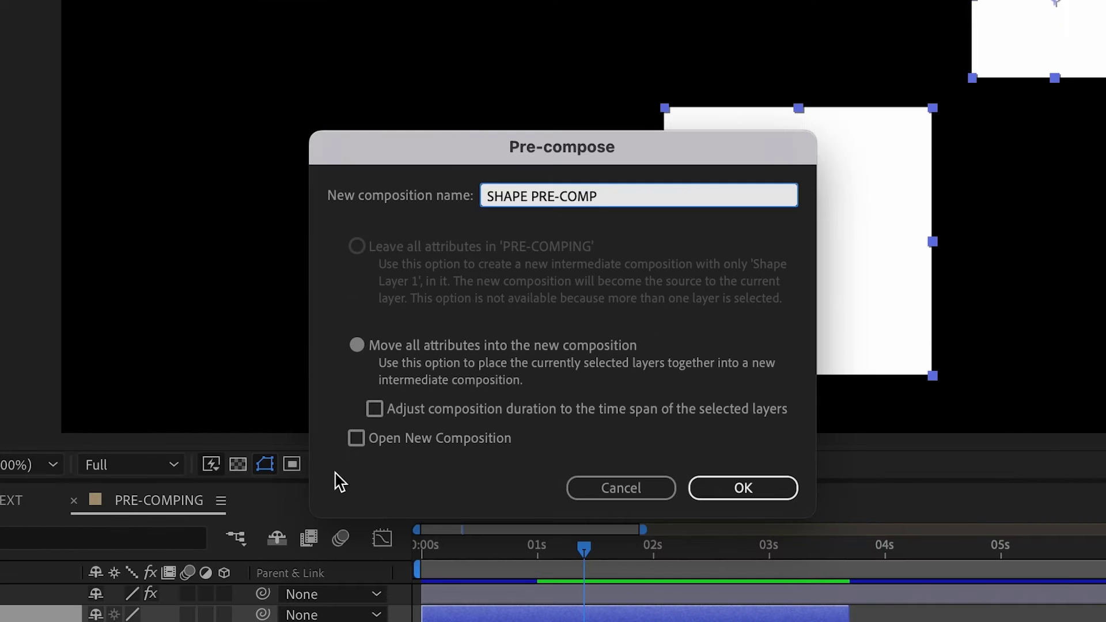
{"action": "left_click", "coordinate": [141, 391]}
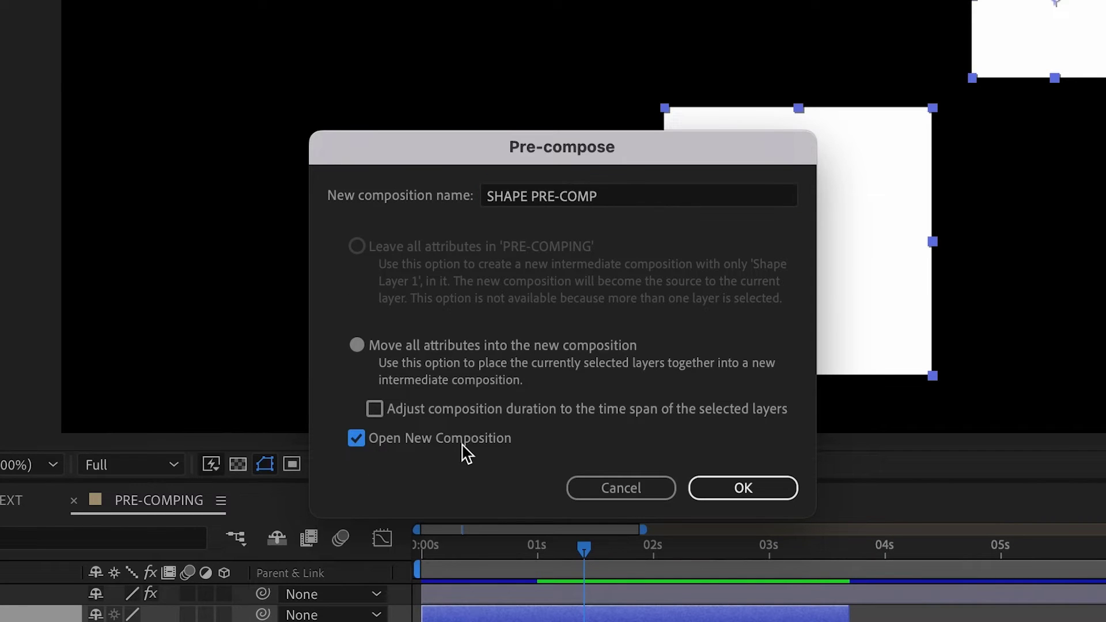
{"action": "left_click", "coordinate": [743, 490]}
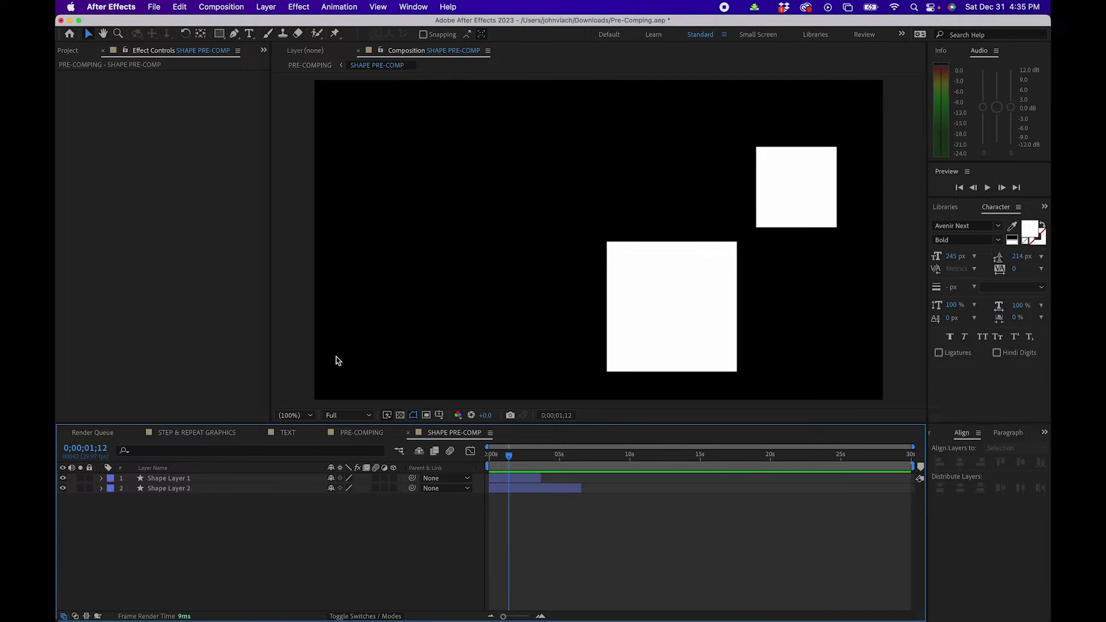
Locate SHAPE PRE-COMP among the project items and find its layer in the PRE-COMPING composition.
{"action": "left_click", "coordinate": [73, 52]}
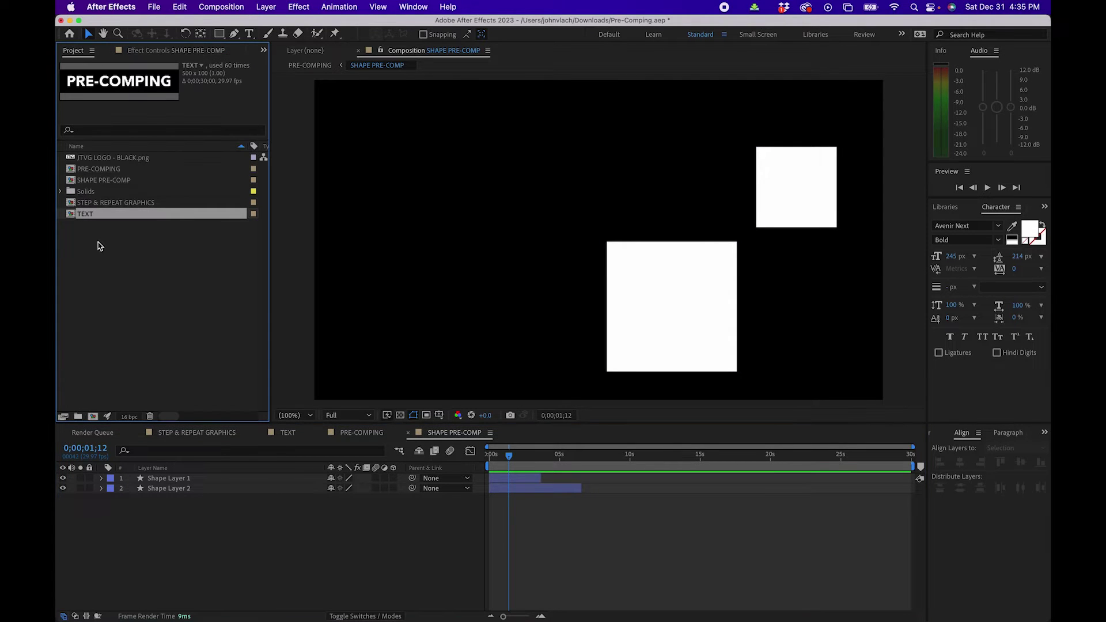
{"action": "left_click", "coordinate": [101, 172]}
{"action": "left_click", "coordinate": [89, 179]}
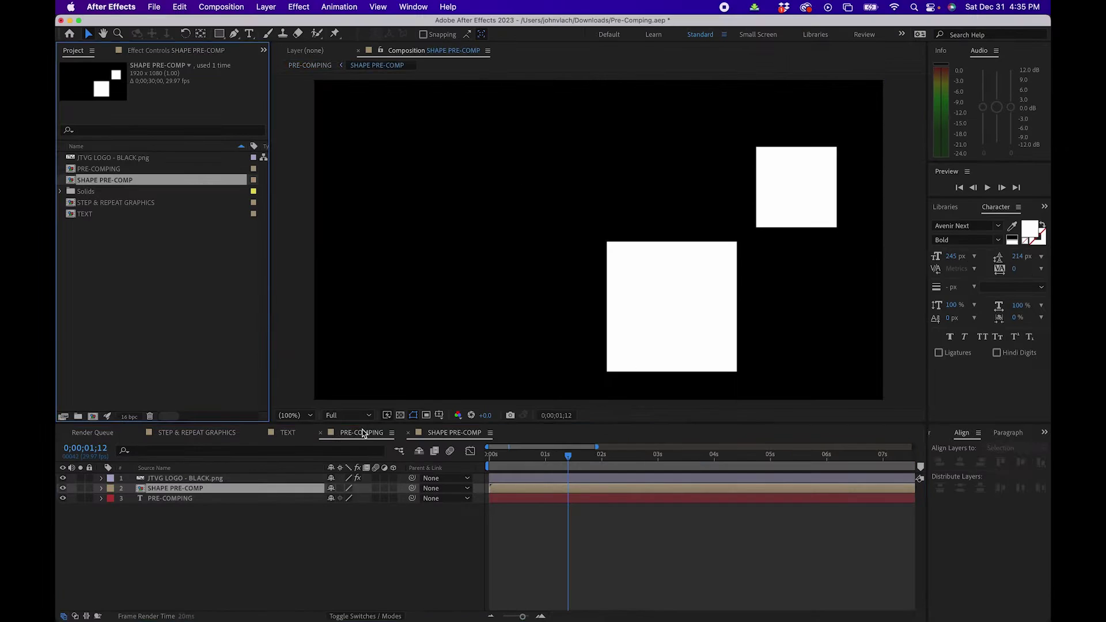
{"action": "left_click", "coordinate": [363, 432]}
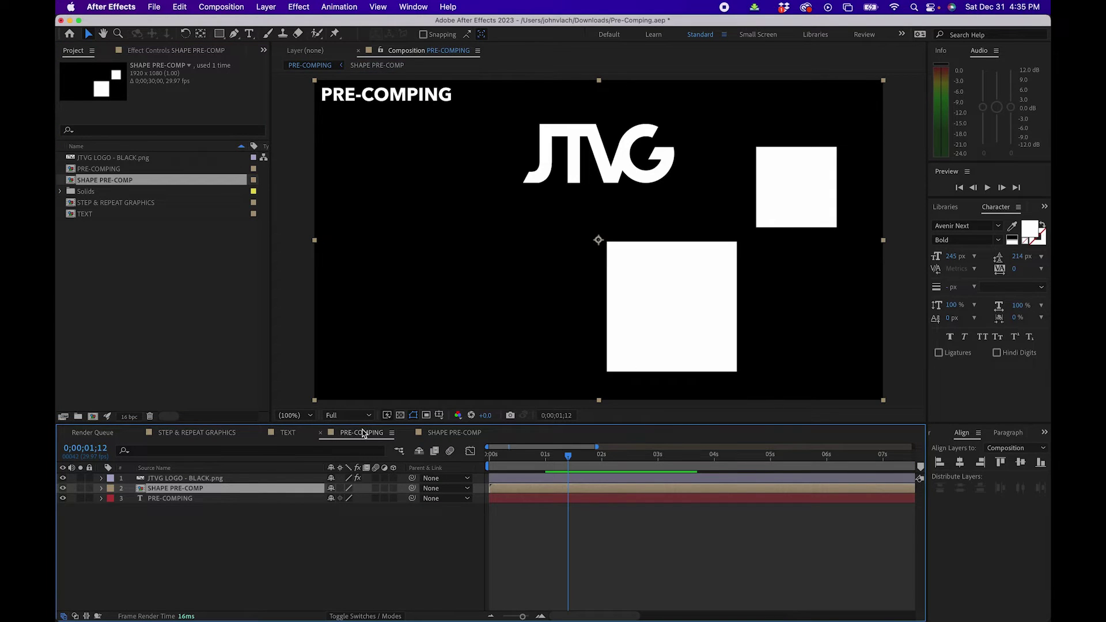
{"action": "left_click", "coordinate": [227, 521]}
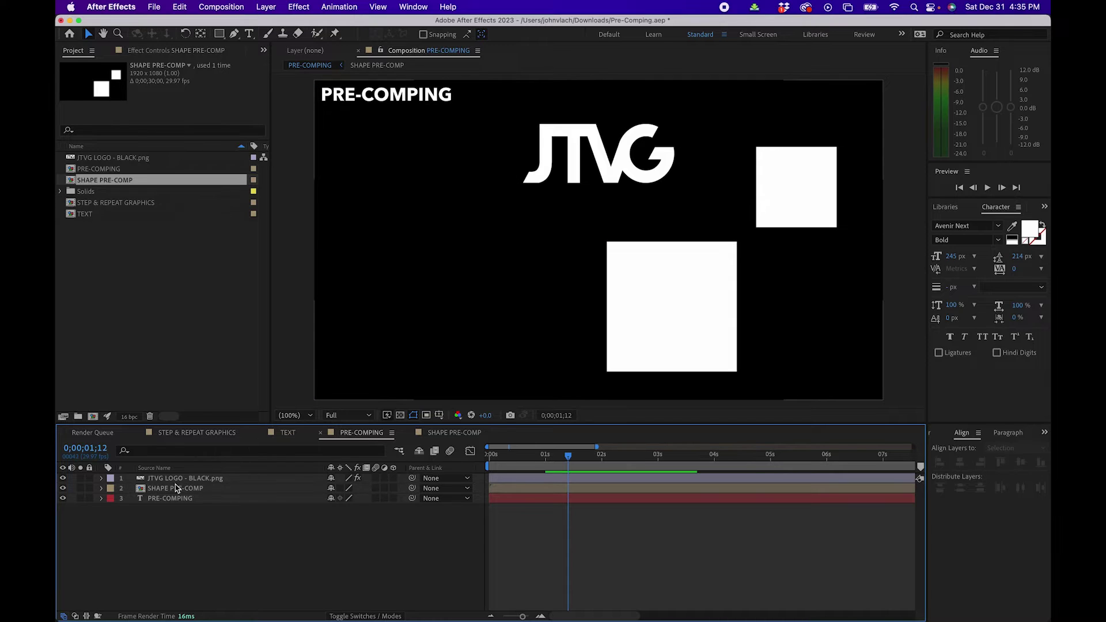
{"action": "left_click", "coordinate": [170, 489]}
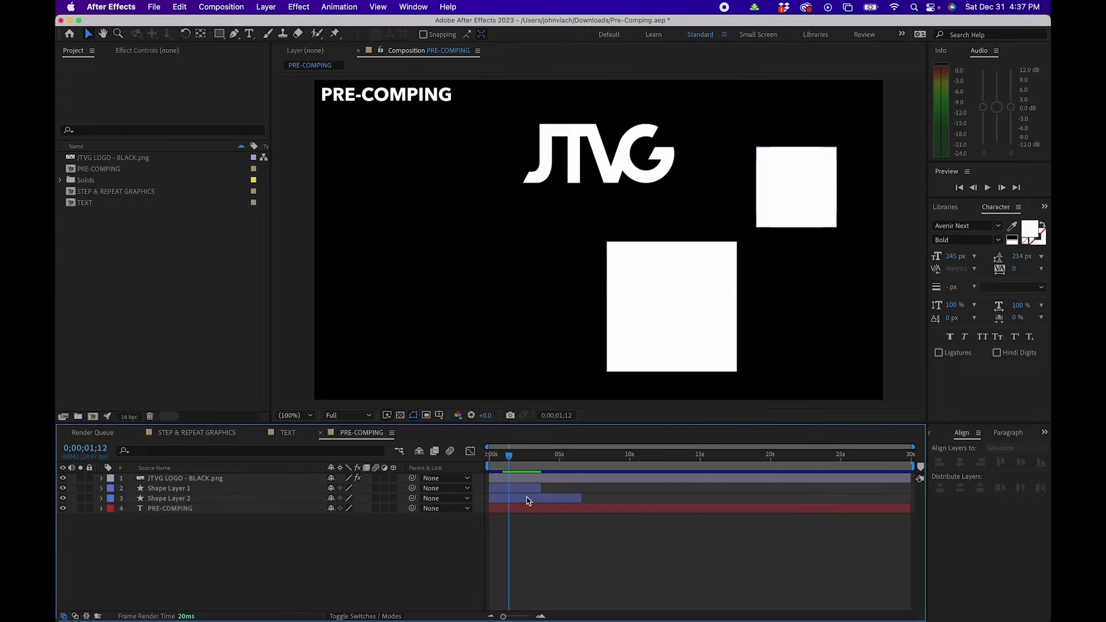
Move the large square on Shape Layer 1 slightly within the PRE-COMPING composition.
{"action": "left_click", "coordinate": [523, 496]}
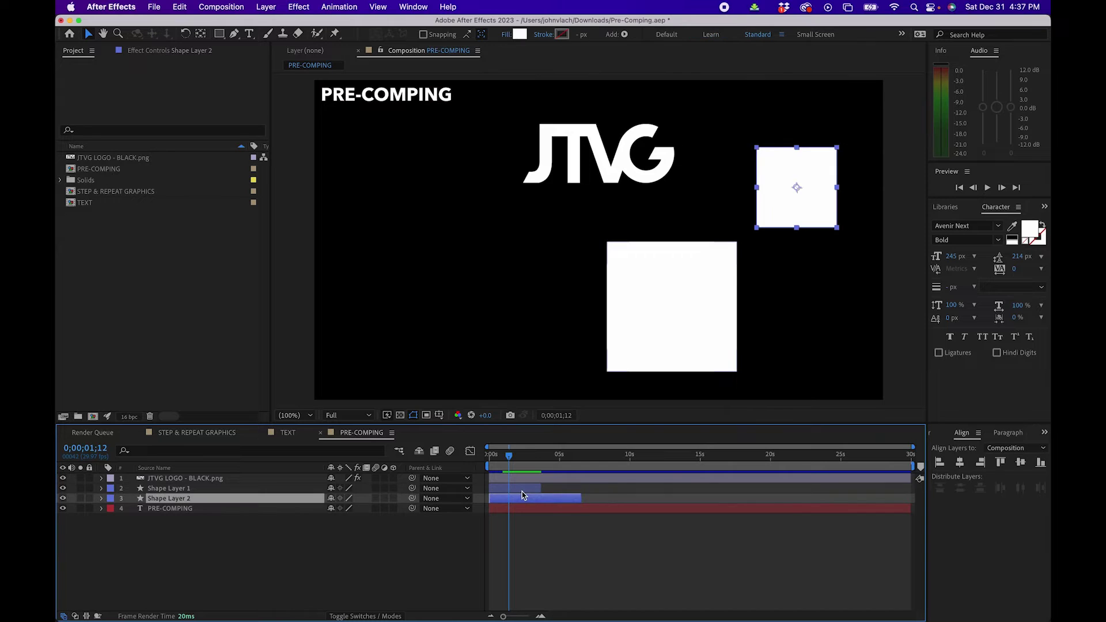
{"action": "key", "text": "super+Up"}
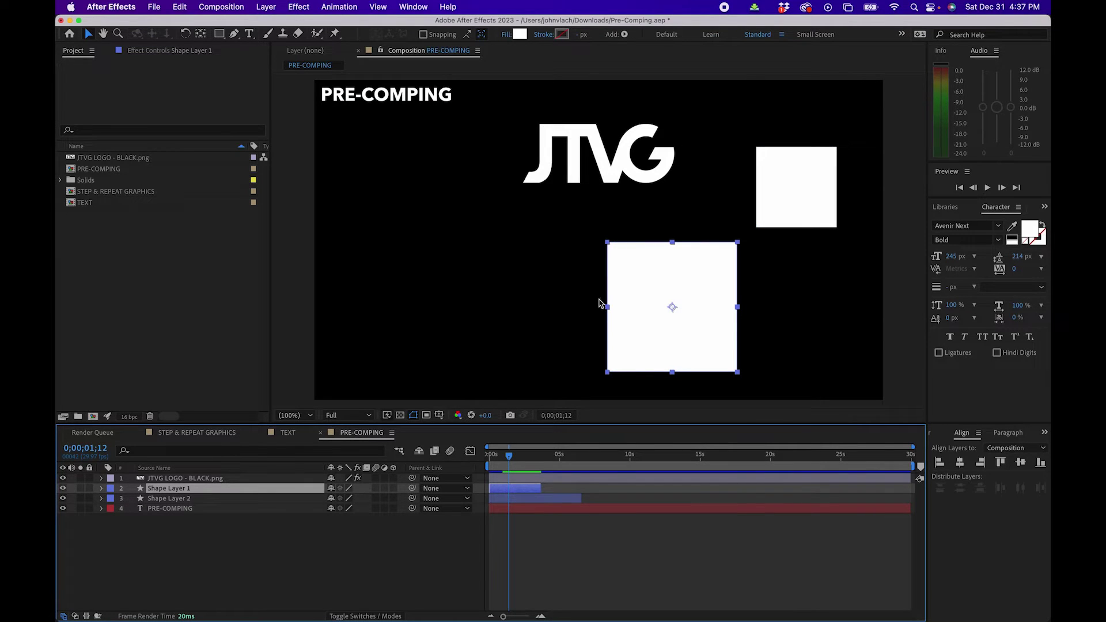
{"action": "mouse_move", "coordinate": [648, 285]}
{"action": "left_mouse_down"}
{"action": "mouse_move", "coordinate": [623, 299]}
{"action": "mouse_move", "coordinate": [653, 286]}
{"action": "left_mouse_up"}
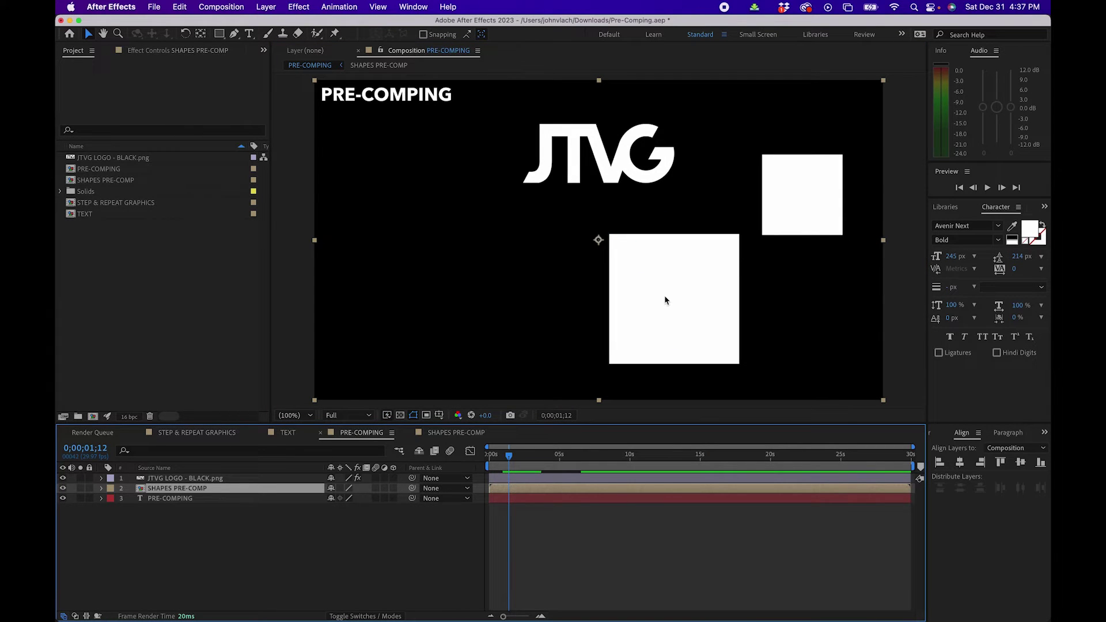
Move both squares together by repositioning the SHAPES PRE-COMP layer in the frame.
{"action": "key", "text": "comma"}
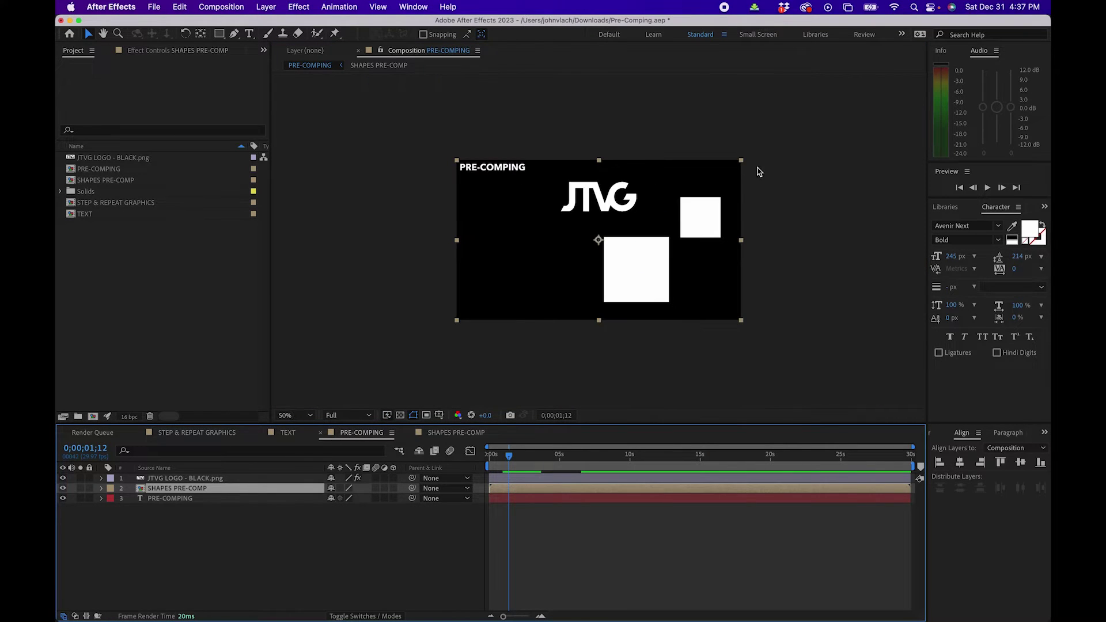
{"action": "left_click_drag", "start_coordinate": [694, 206], "coordinate": [642, 247]}
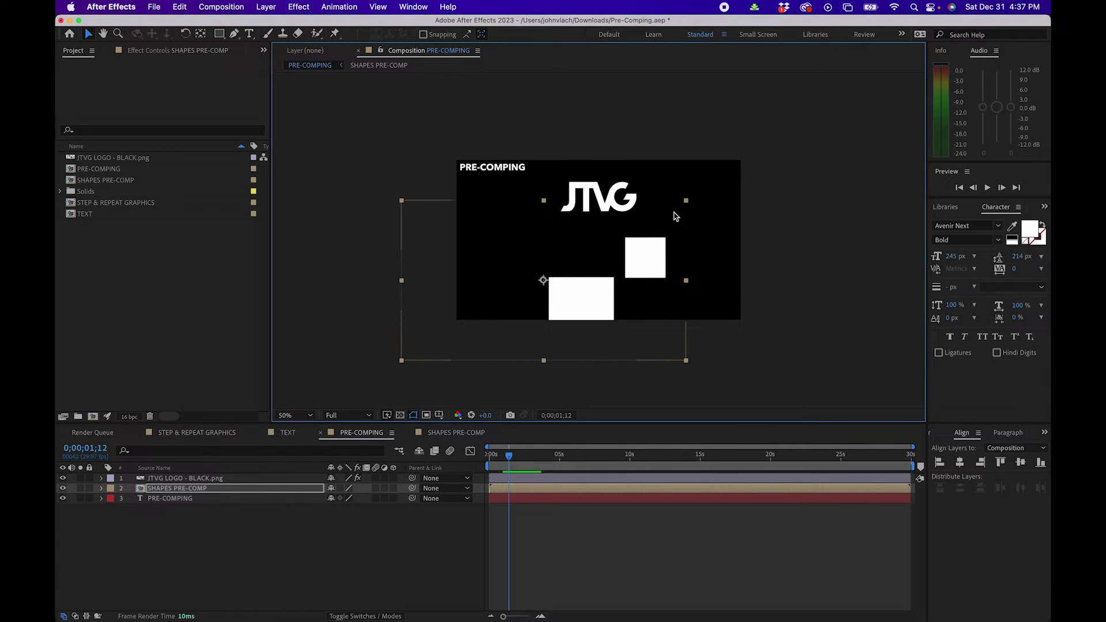
{"action": "left_click_drag", "start_coordinate": [580, 312], "coordinate": [598, 289]}
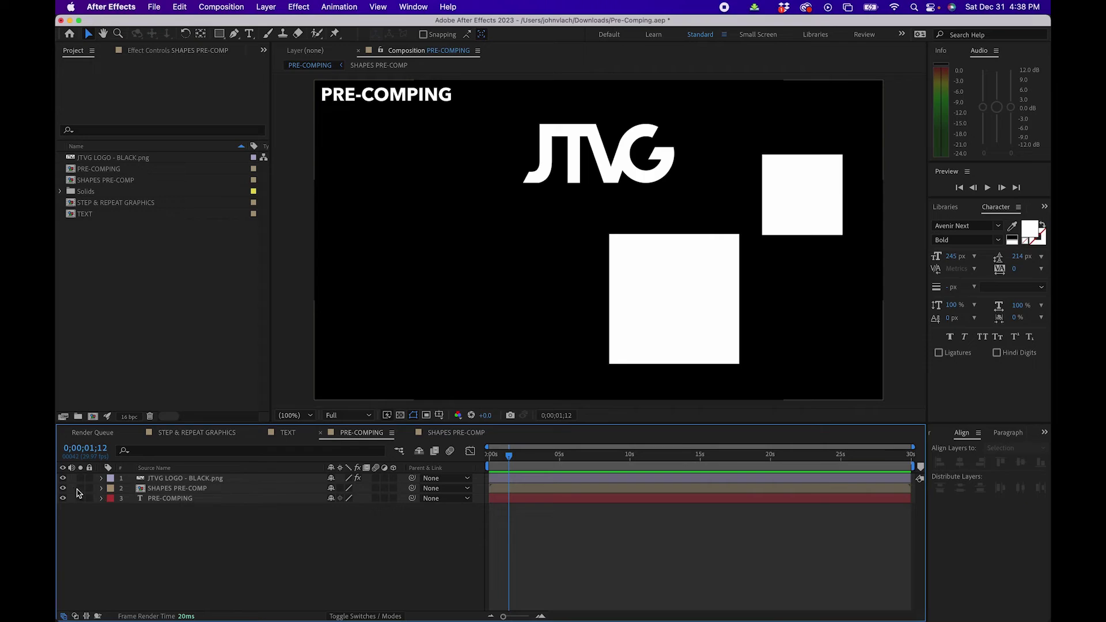
Hide the JTVG logo and SHAPES PRE-COMP layers, and pre-compose the PRE-COMPING text layer as TEXT PRE-COMP.
{"action": "left_click", "coordinate": [62, 488]}
{"action": "left_click", "coordinate": [62, 478]}
{"action": "left_click", "coordinate": [176, 499]}
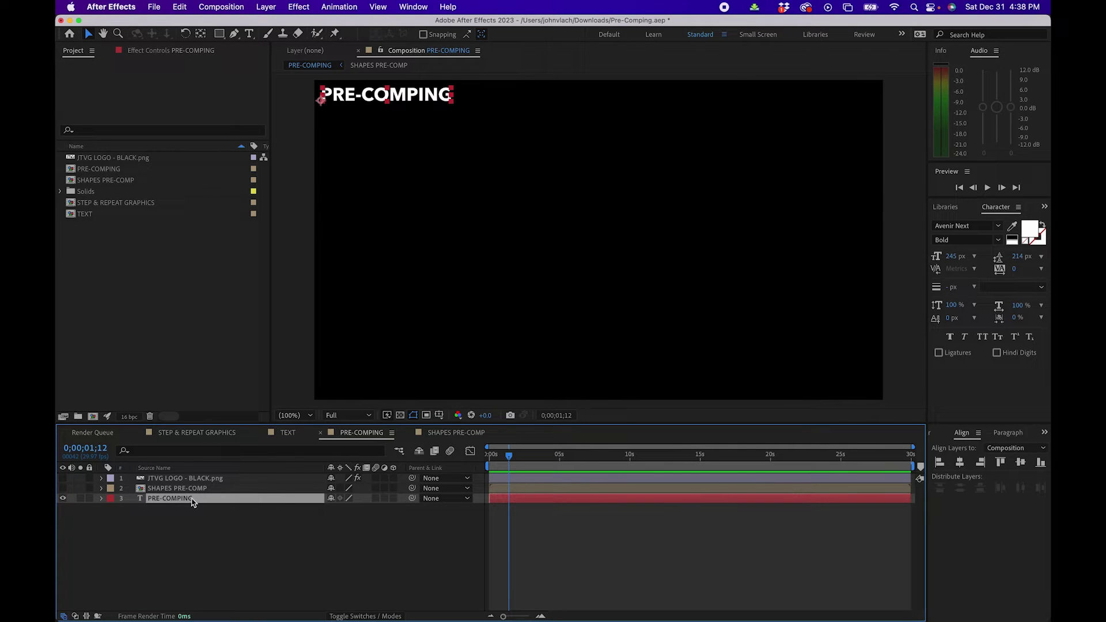
{"action": "right_click", "coordinate": [172, 500]}
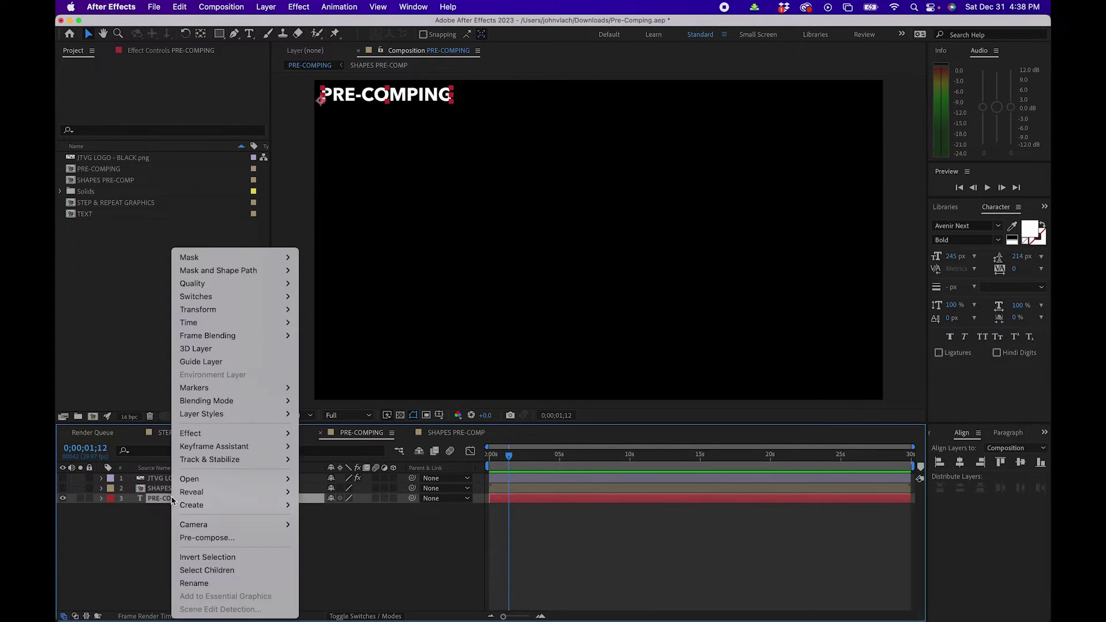
{"action": "left_click", "coordinate": [207, 538]}
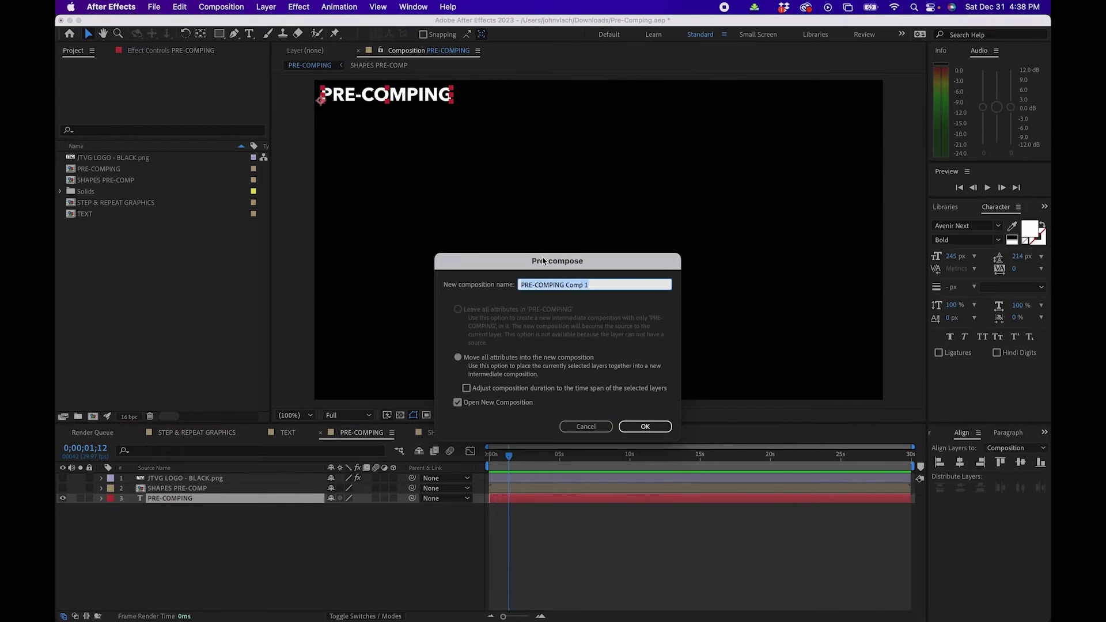
{"action": "left_click_drag", "start_coordinate": [543, 261], "coordinate": [538, 266]}
{"action": "type", "text": "TEXT PRE-COMP"}
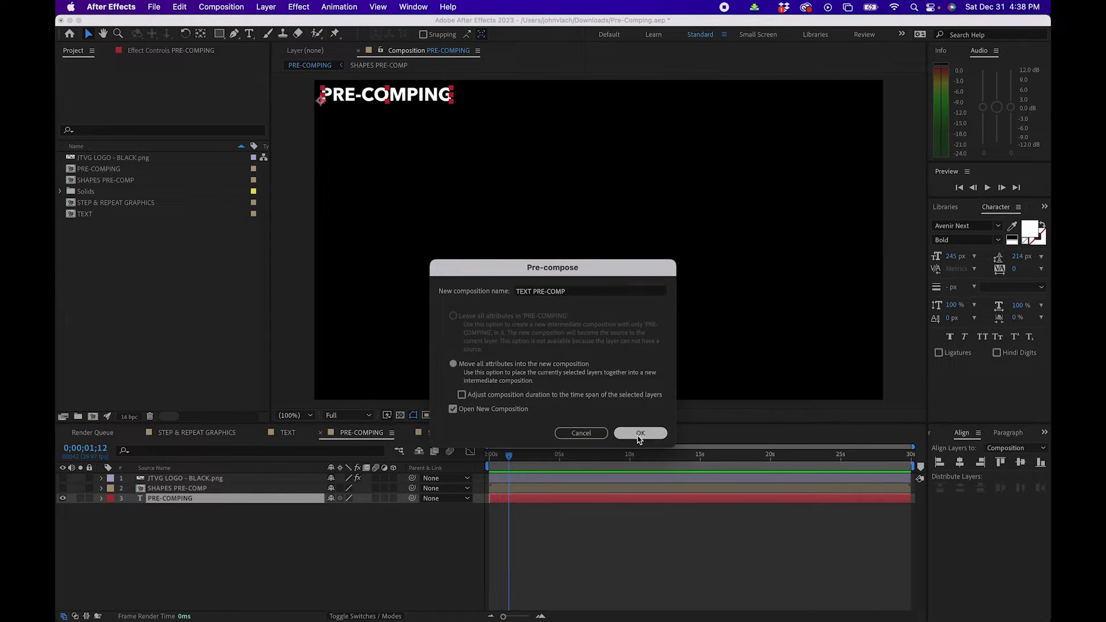
{"action": "left_click", "coordinate": [639, 433]}
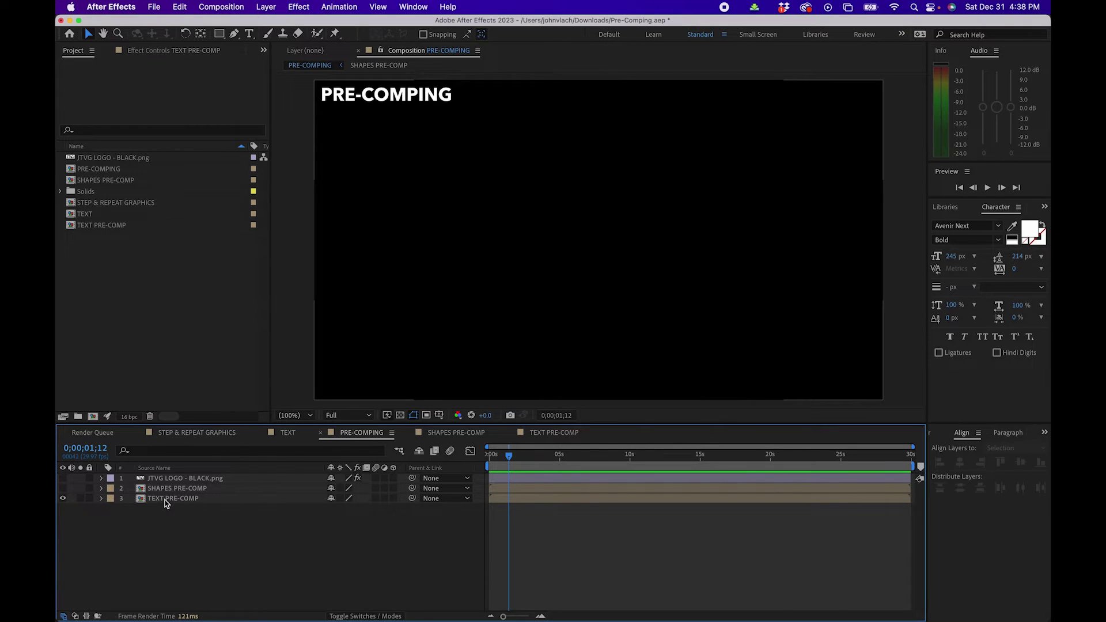
Scale the TEXT PRE-COMP layer to 413% and align it to the composition's upper-left corner.
{"action": "left_click", "coordinate": [165, 499]}
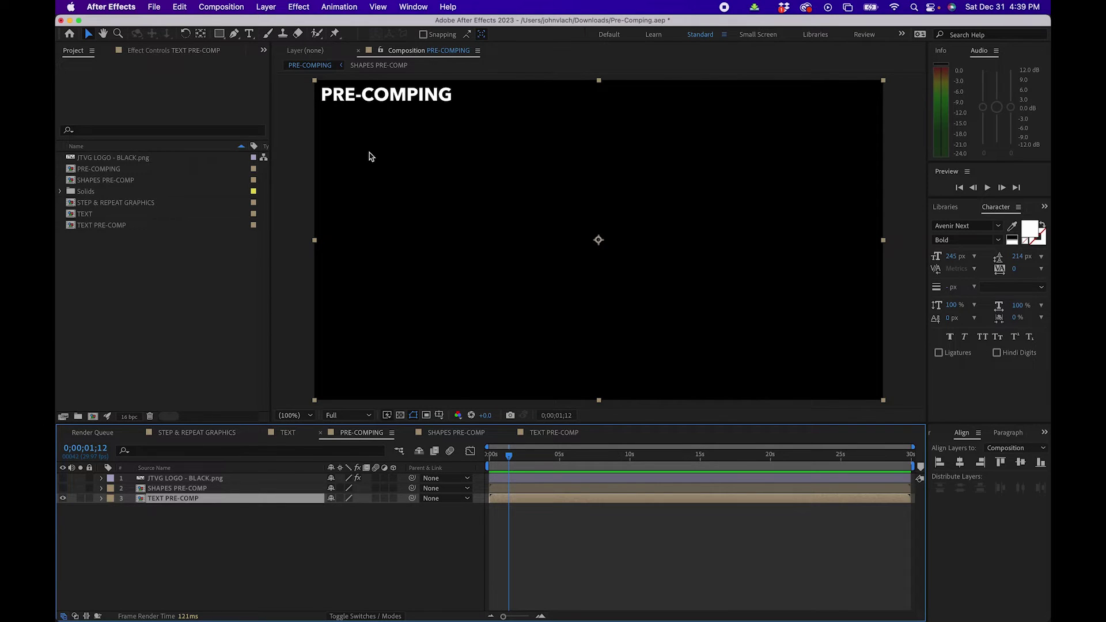
{"action": "key", "text": "comma"}
{"action": "key", "text": "comma"}
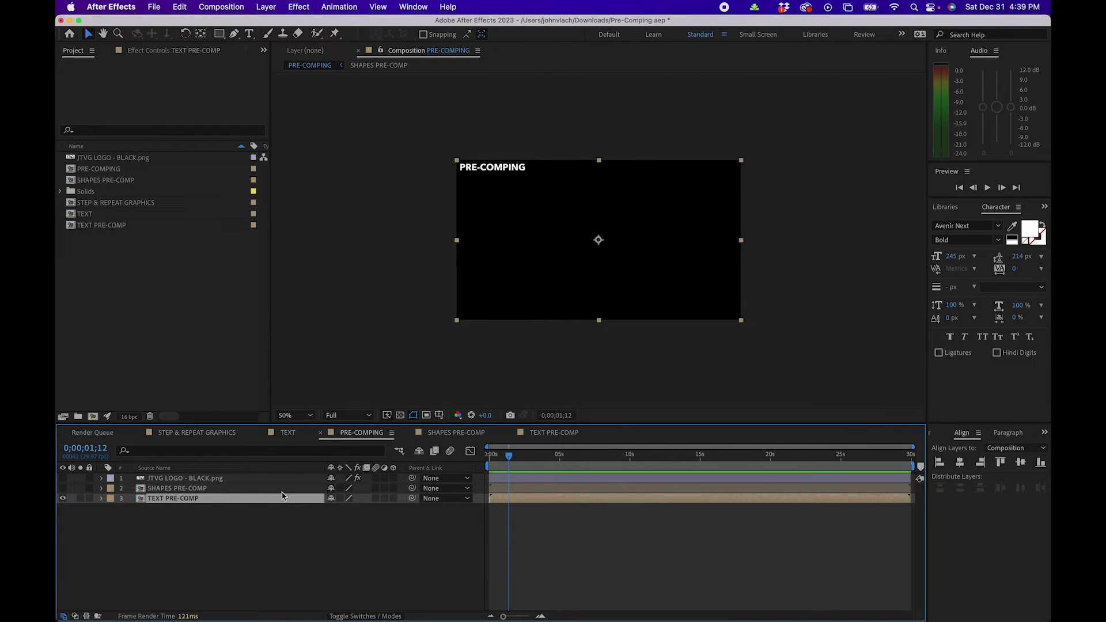
{"action": "key", "text": "s"}
{"action": "left_click_drag", "start_coordinate": [341, 509], "coordinate": [506, 508]}
{"action": "left_click", "coordinate": [1000, 462]}
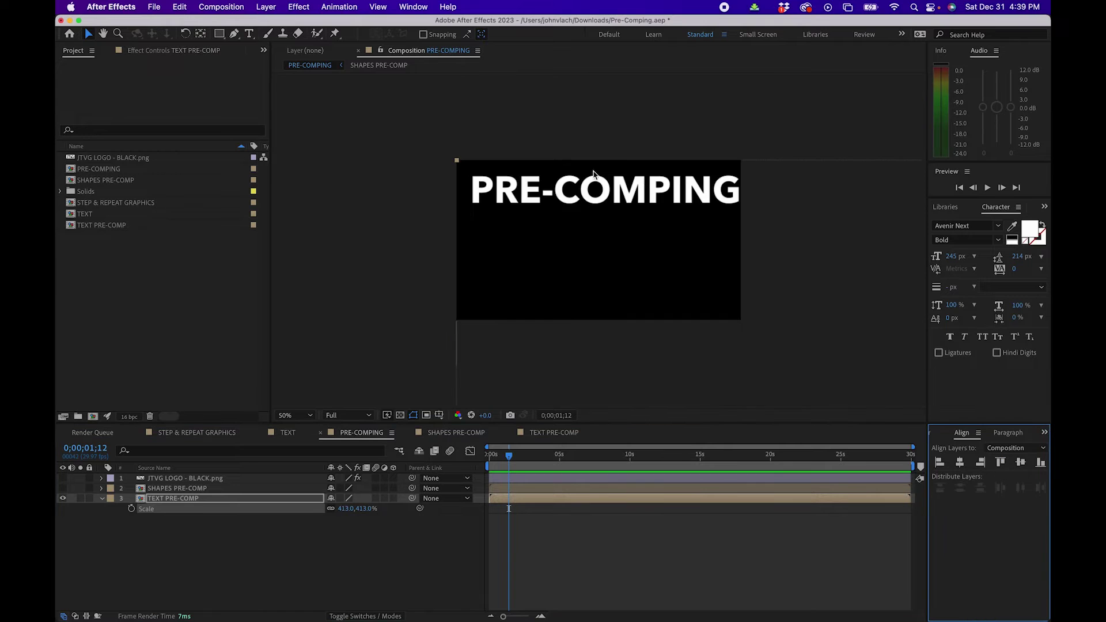
Inspect the enlarged text's edges up close before and after enabling continuous rasterization on the TEXT PRE-COMP layer.
{"action": "key", "text": "period"}
{"action": "key", "text": "period"}
{"action": "left_click_drag", "start_coordinate": [593, 171], "coordinate": [489, 365]}
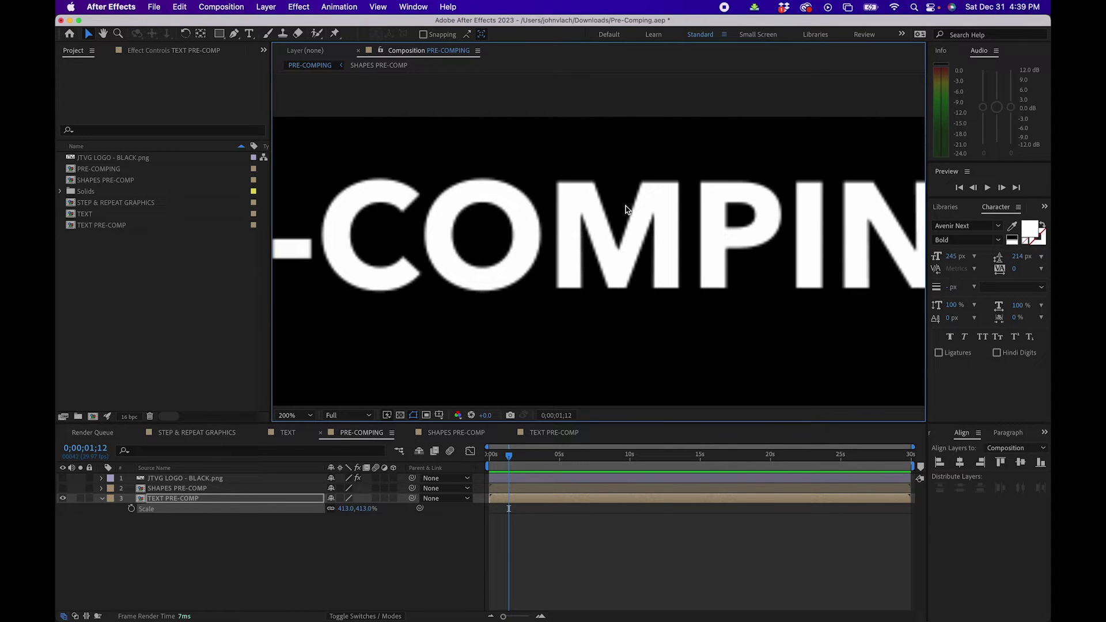
{"action": "scroll", "coordinate": [627, 209], "scroll_direction": "down", "scroll_amount": 3}
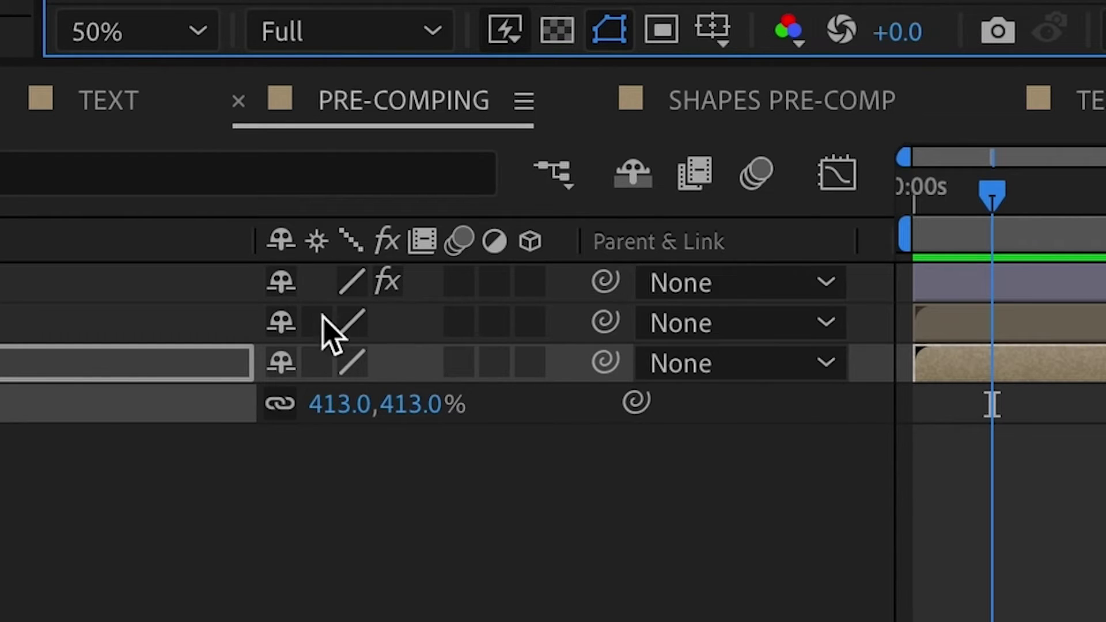
{"action": "left_click", "coordinate": [318, 363]}
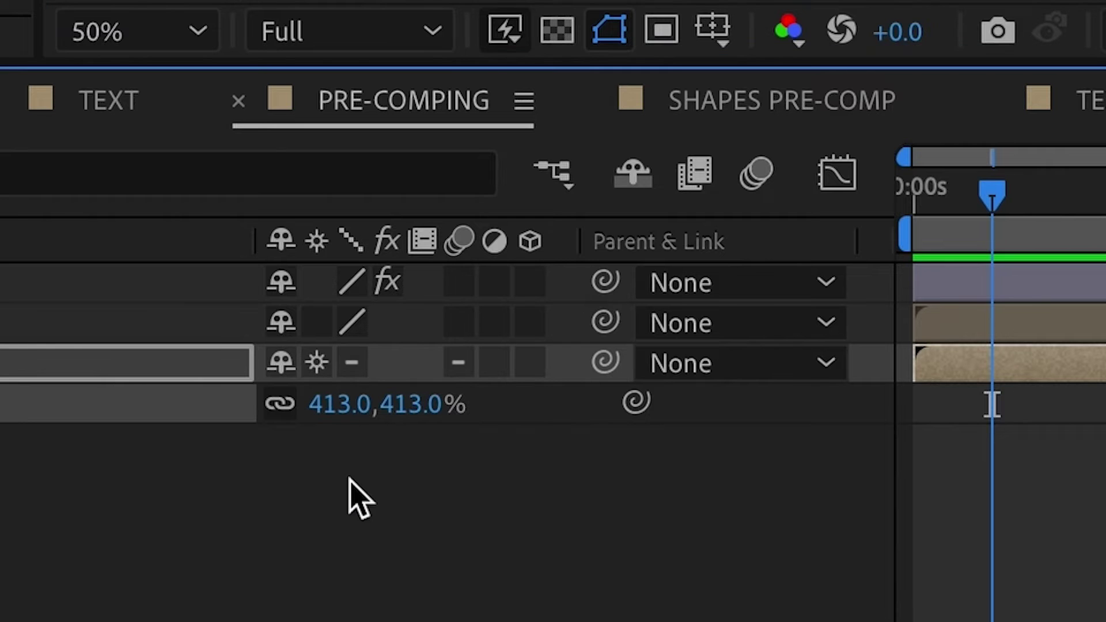
{"action": "key", "text": "period"}
{"action": "key", "text": "period"}
{"action": "key", "text": "period"}
{"action": "key", "text": "period"}
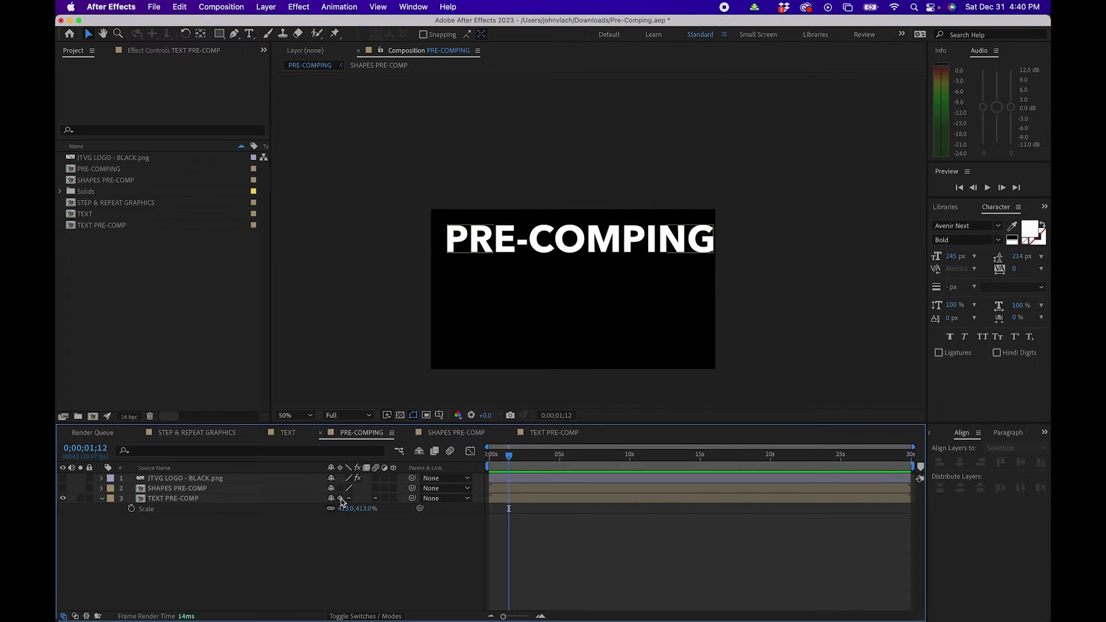
Turn off continuous rasterization on the TEXT PRE-COMP layer and set its scale to 100%.
{"action": "left_click", "coordinate": [251, 499]}
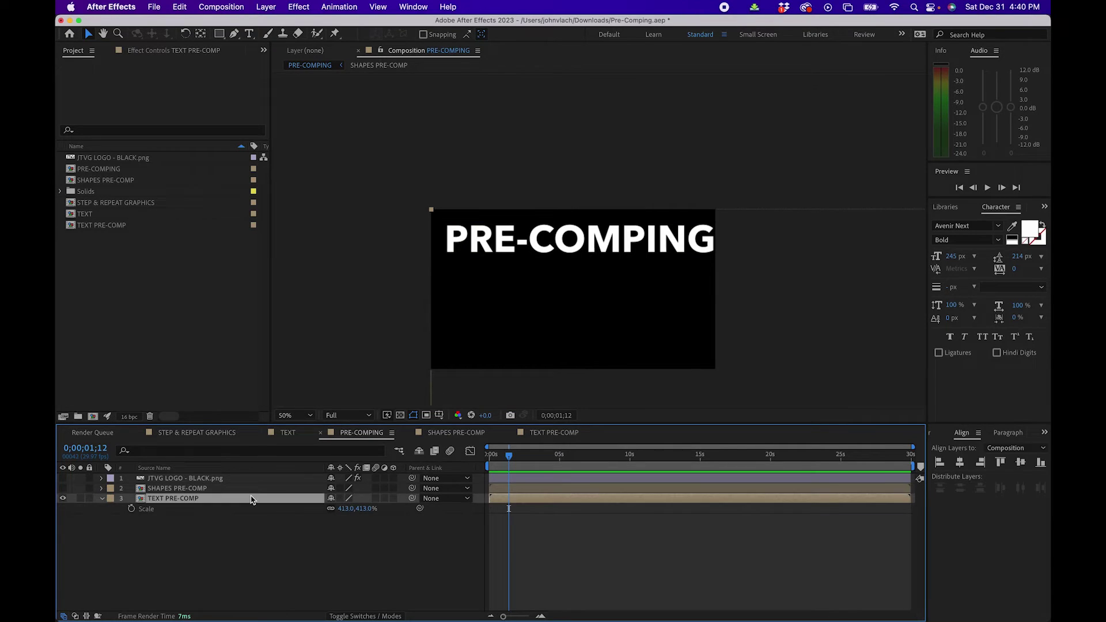
{"action": "left_click", "coordinate": [346, 509]}
{"action": "type", "text": "100"}
{"action": "key", "text": "Return"}
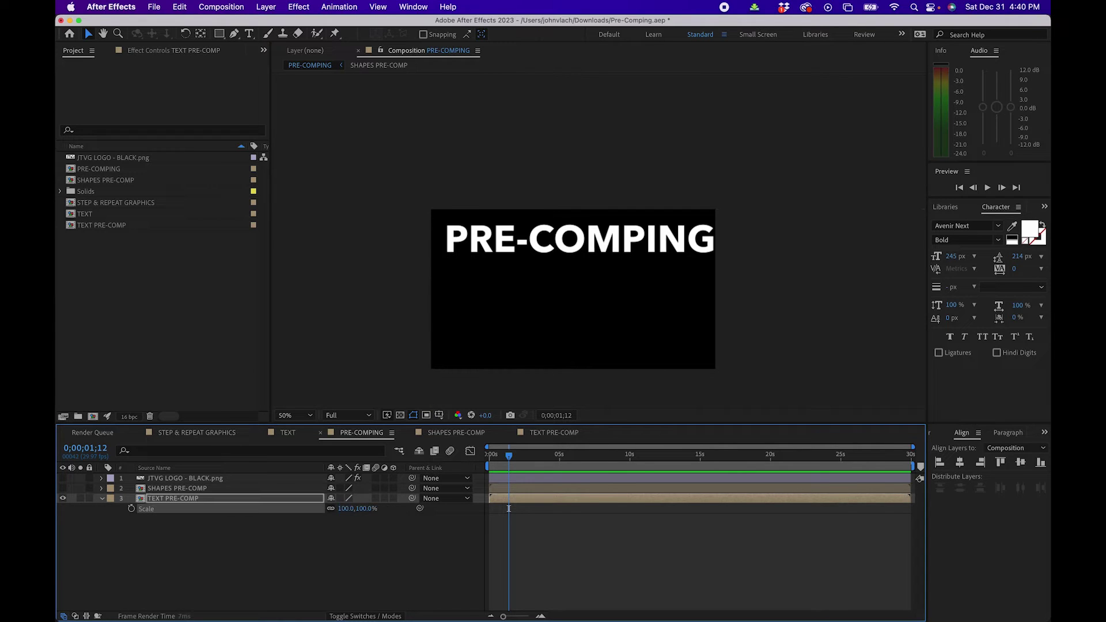
Align TEXT PRE-COMP to the composition's left edge and move the text inside it partly past the frame's left edge.
{"action": "left_click", "coordinate": [934, 463]}
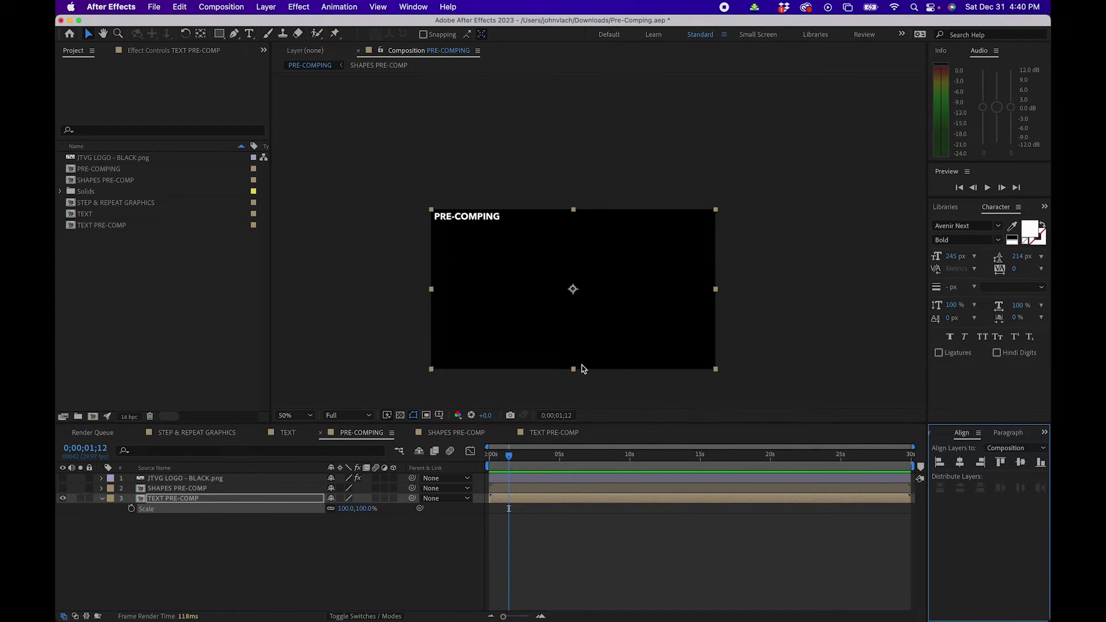
{"action": "double_click", "coordinate": [441, 208]}
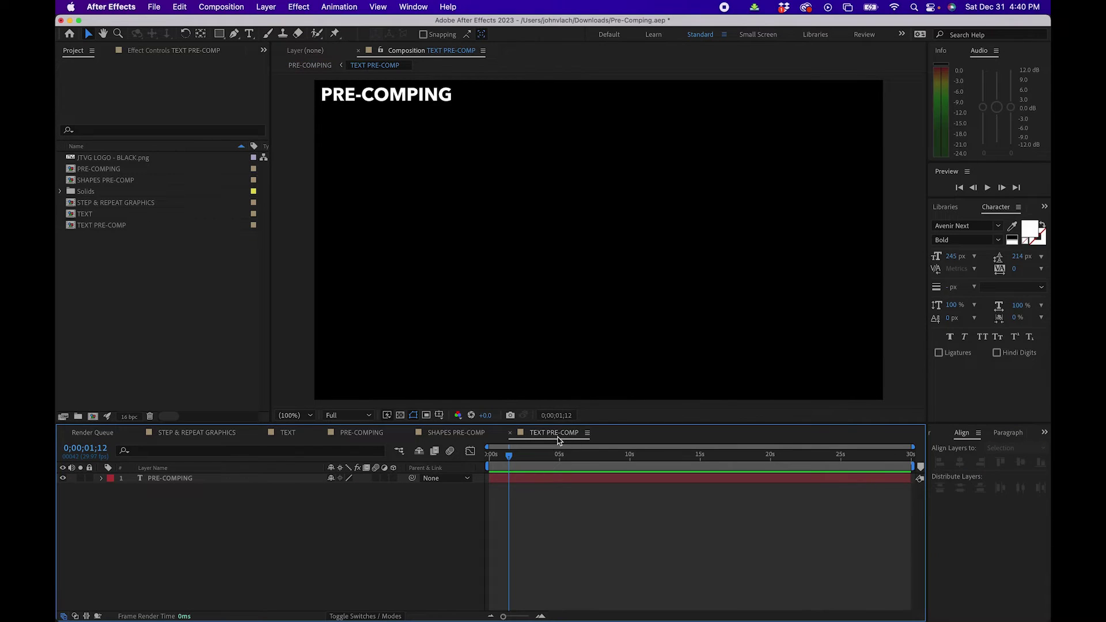
{"action": "left_click_drag", "start_coordinate": [430, 98], "coordinate": [403, 101]}
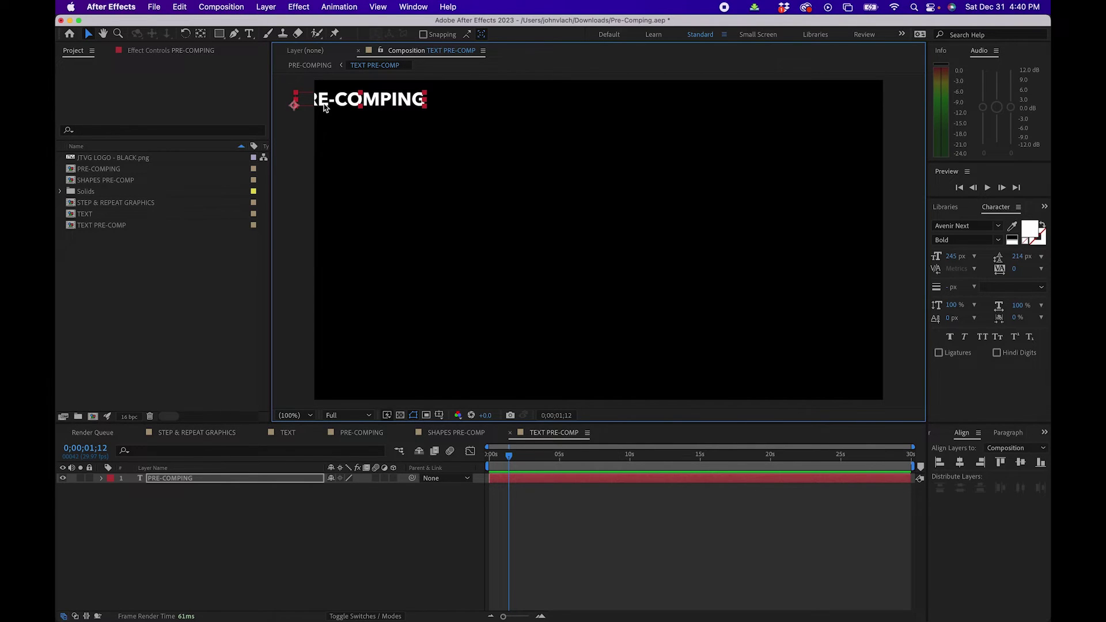
{"action": "left_click", "coordinate": [309, 65]}
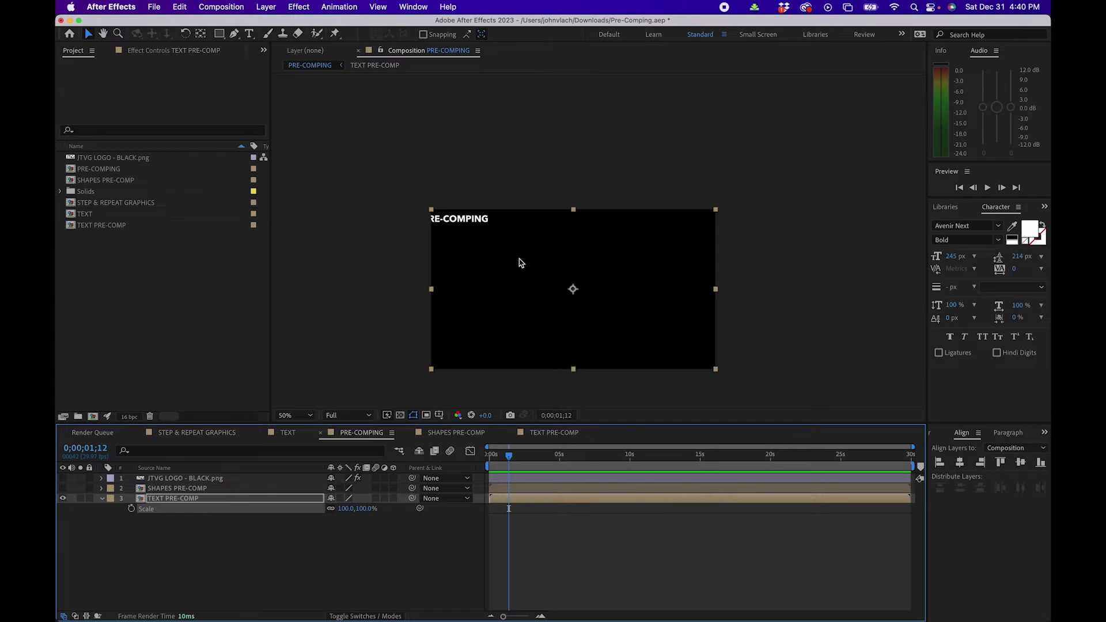
Move the TEXT PRE-COMP layer down and to the right in PRE-COMPING and enable its Collapse Transformations switch.
{"action": "left_click_drag", "start_coordinate": [499, 259], "coordinate": [530, 275]}
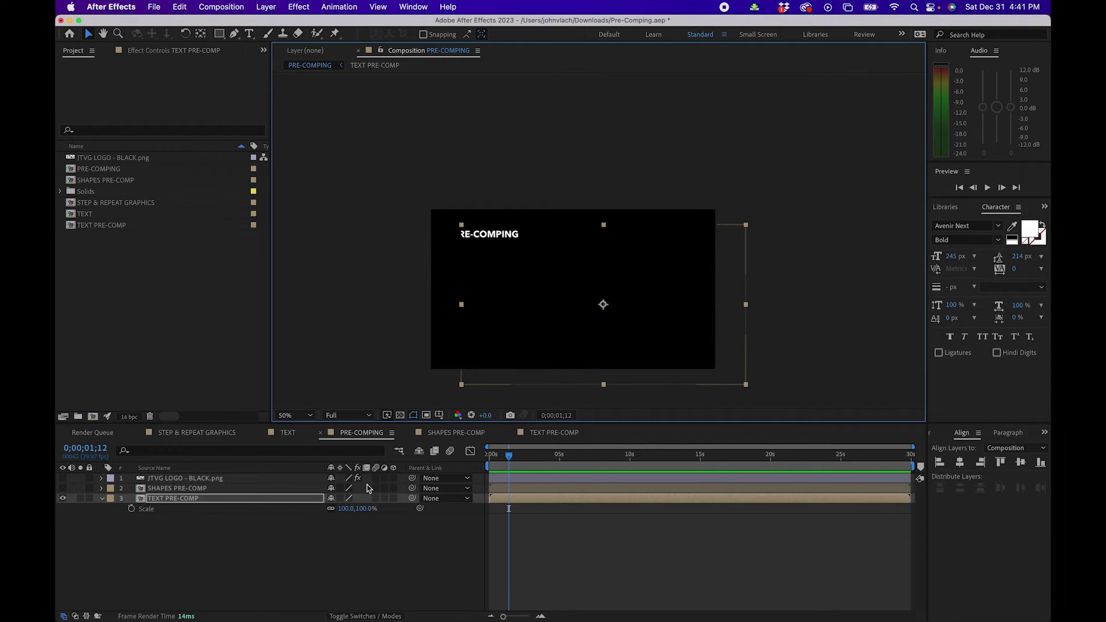
{"action": "left_click", "coordinate": [340, 499]}
{"action": "left_click", "coordinate": [303, 548]}
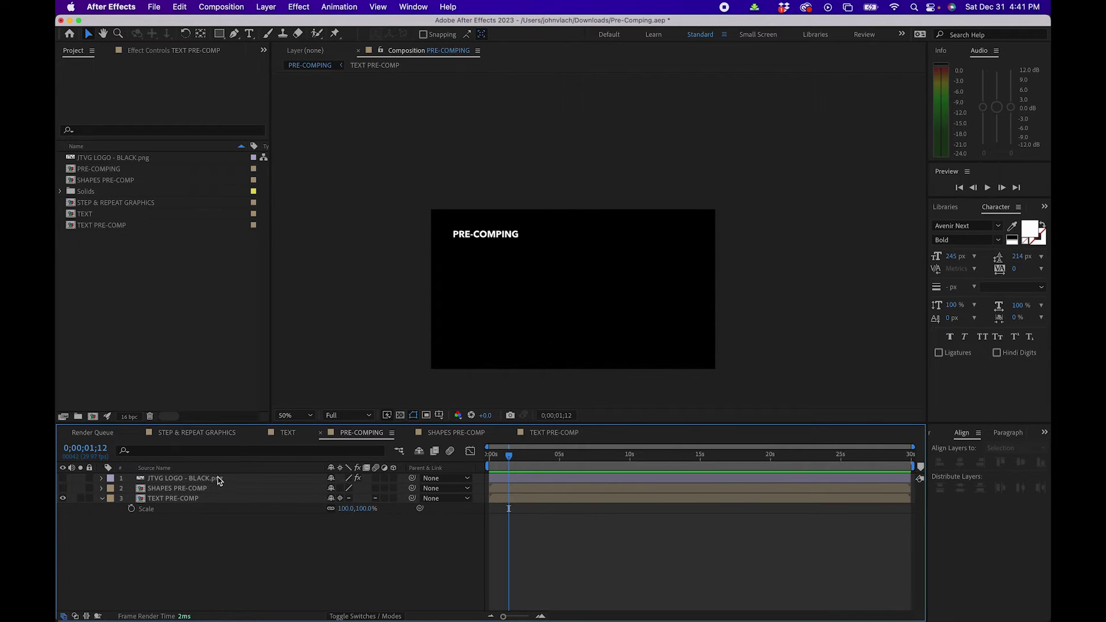
{"action": "left_click", "coordinate": [180, 499]}
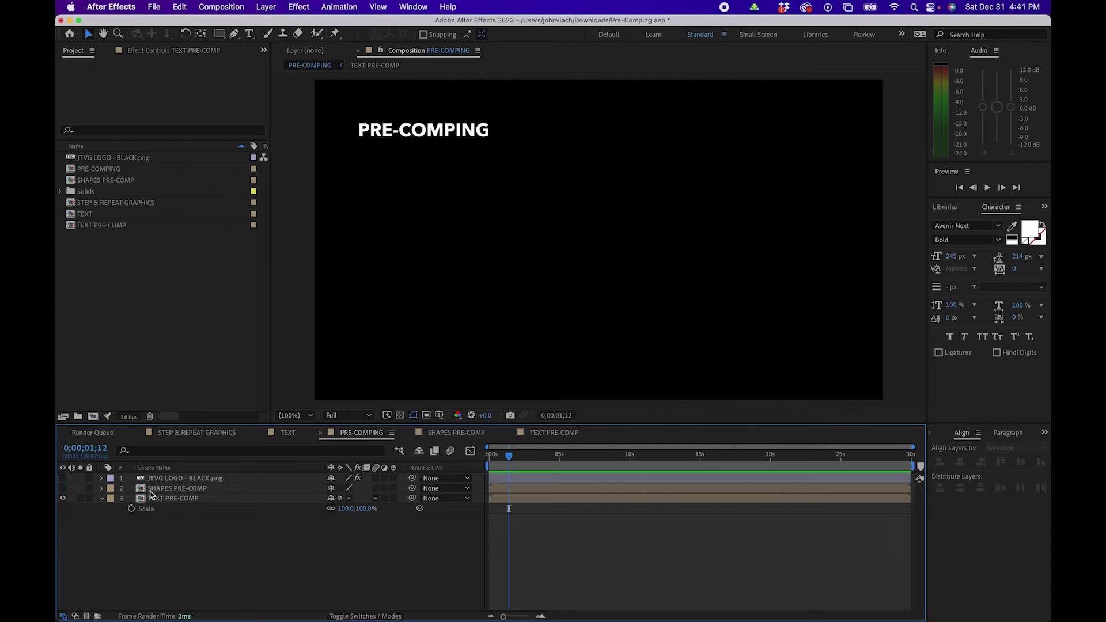
Hide the TEXT PRE-COMP layer, then show and select the JTVG LOGO - BLACK.png layer.
{"action": "left_click", "coordinate": [63, 498]}
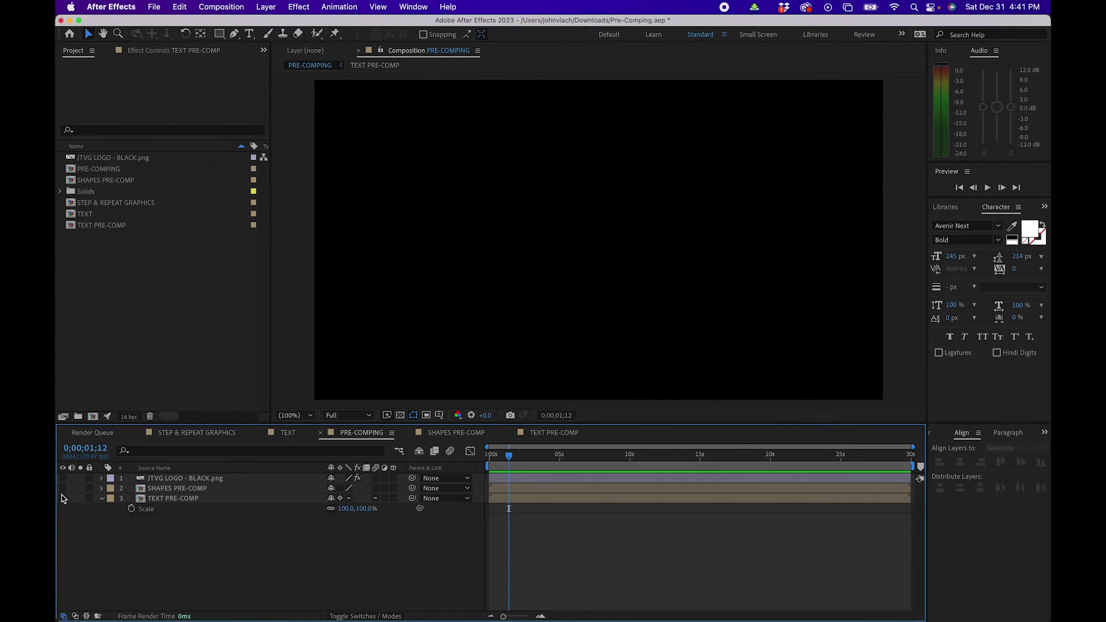
{"action": "left_click", "coordinate": [62, 478]}
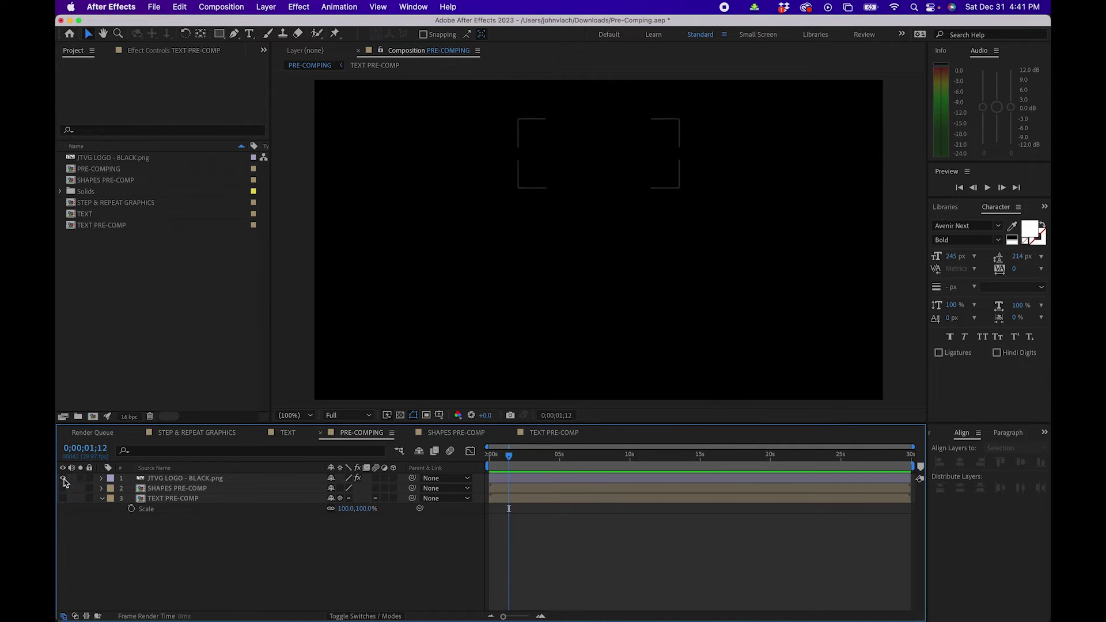
{"action": "left_click", "coordinate": [182, 480]}
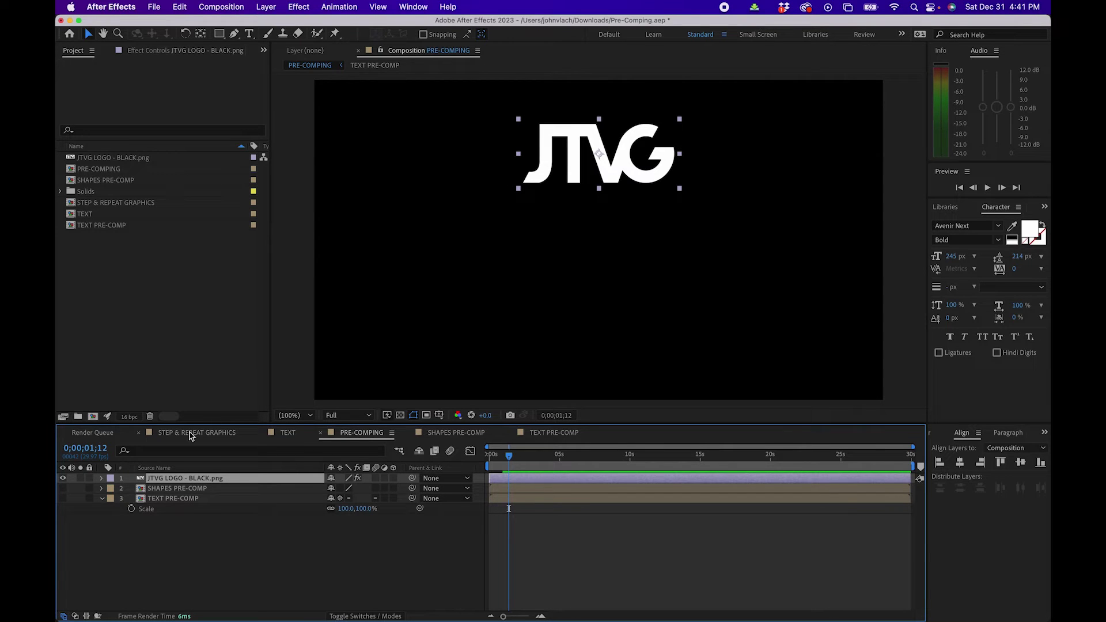
{"action": "right_click", "coordinate": [179, 480]}
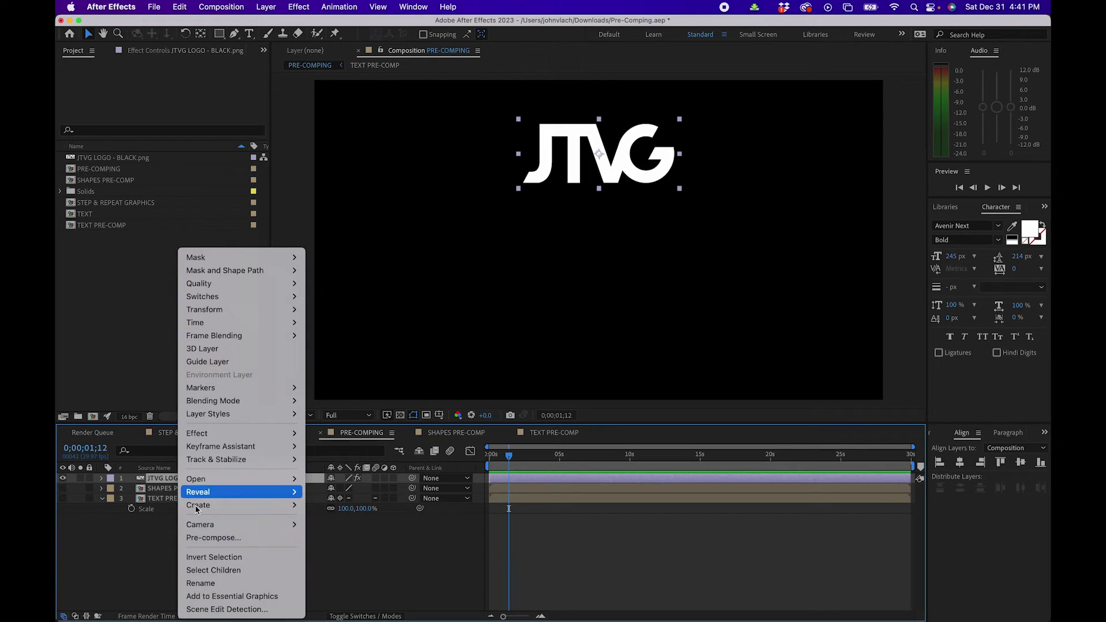
{"action": "left_click", "coordinate": [211, 538]}
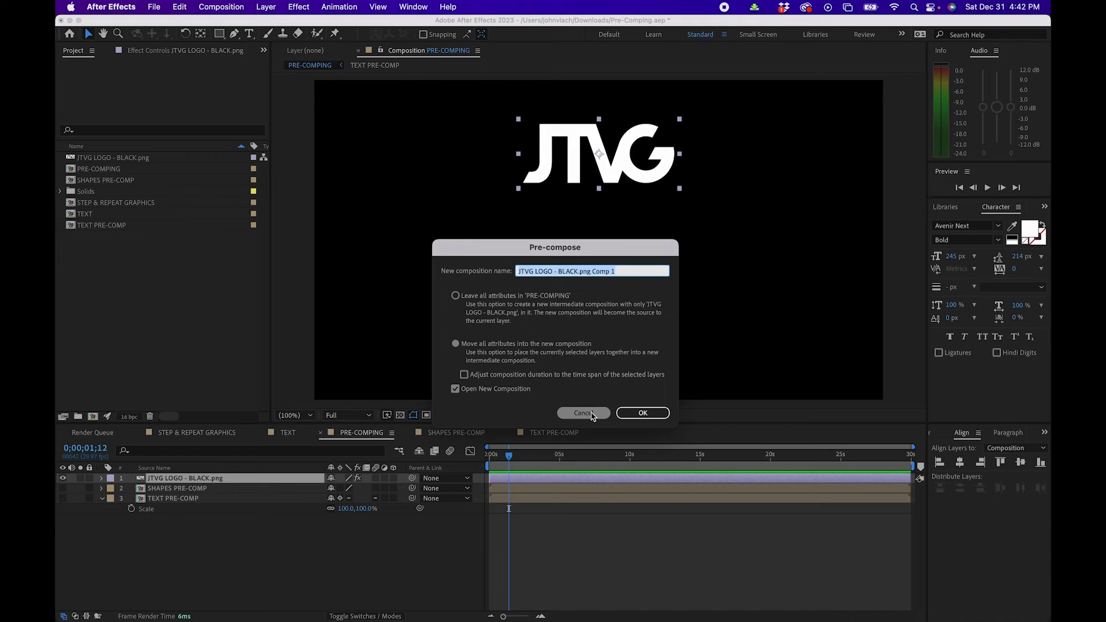
{"action": "left_click", "coordinate": [583, 413]}
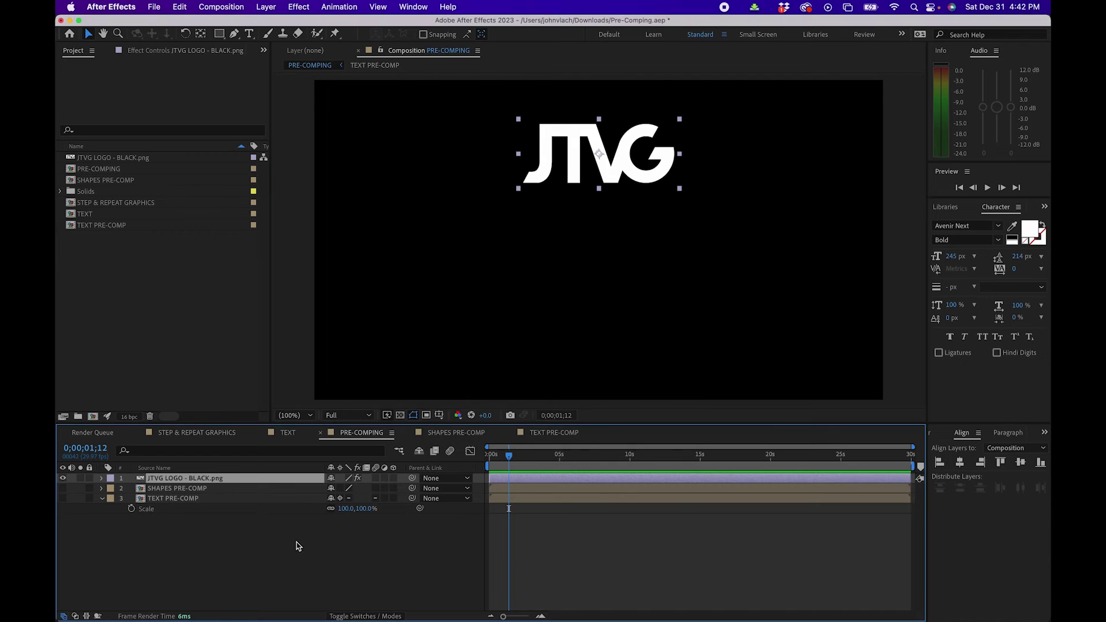
Check the Fill effect on the JTVG logo layer by switching it off and back on.
{"action": "left_click", "coordinate": [156, 52]}
{"action": "left_click", "coordinate": [96, 78]}
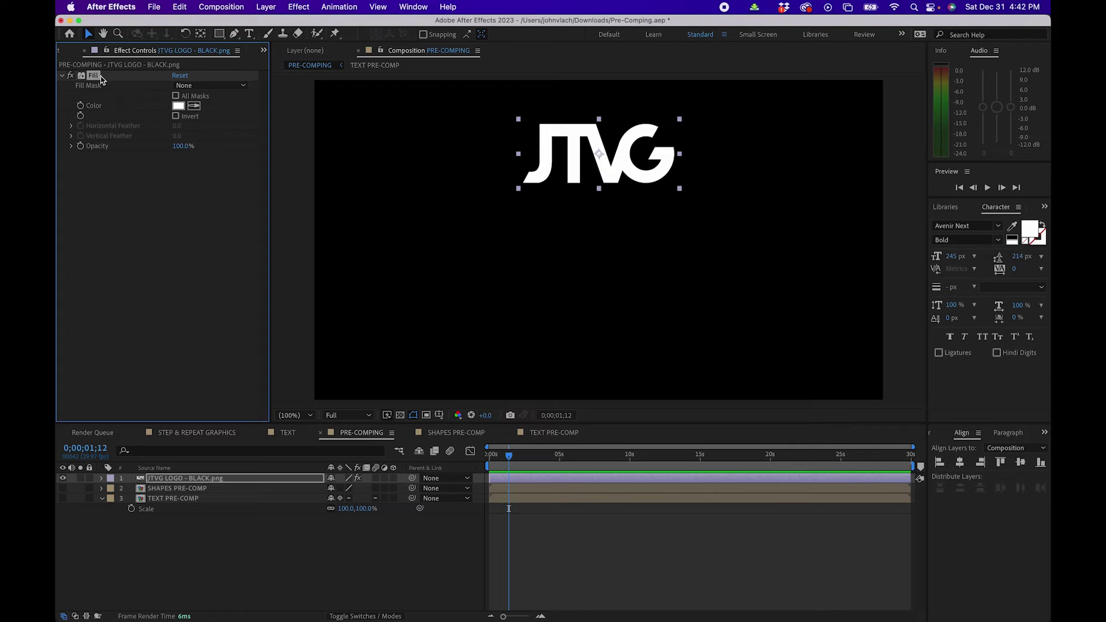
{"action": "left_click", "coordinate": [69, 77]}
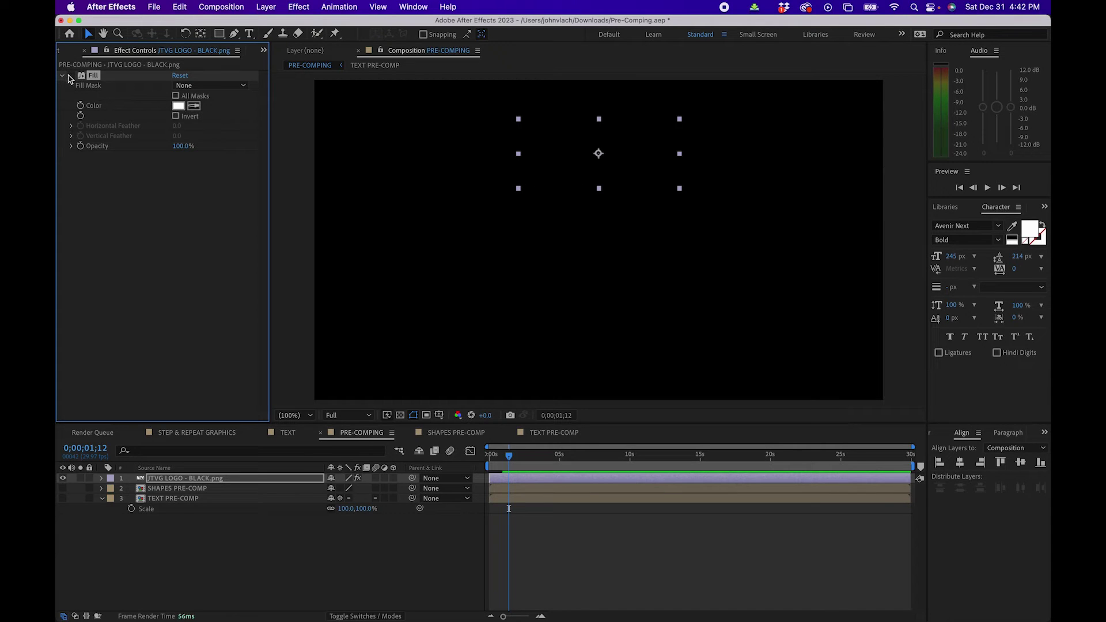
{"action": "left_click", "coordinate": [69, 77]}
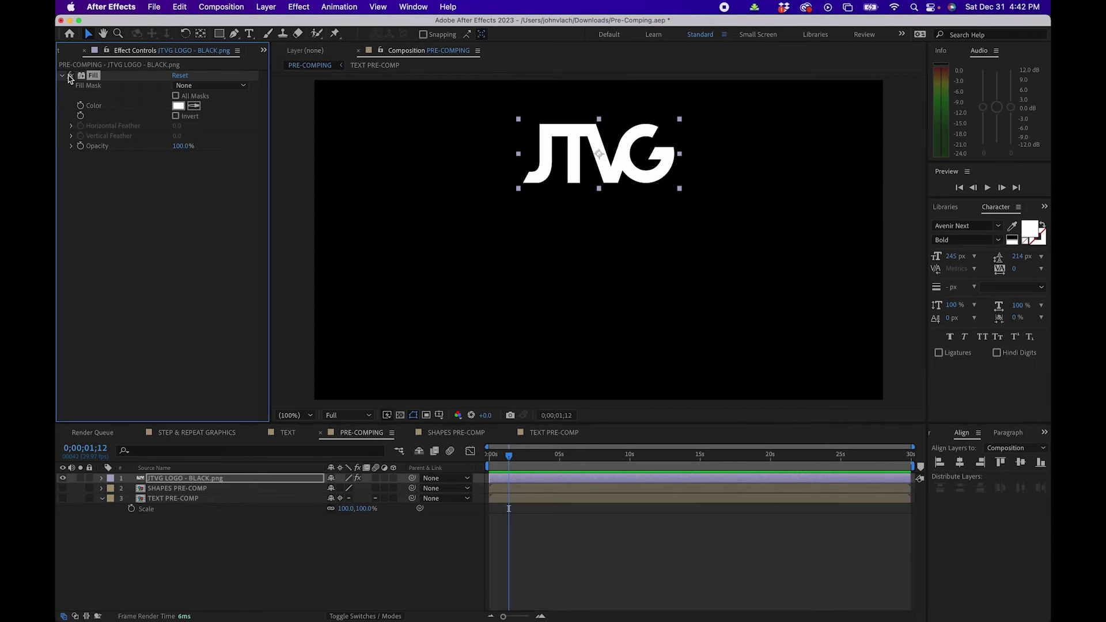
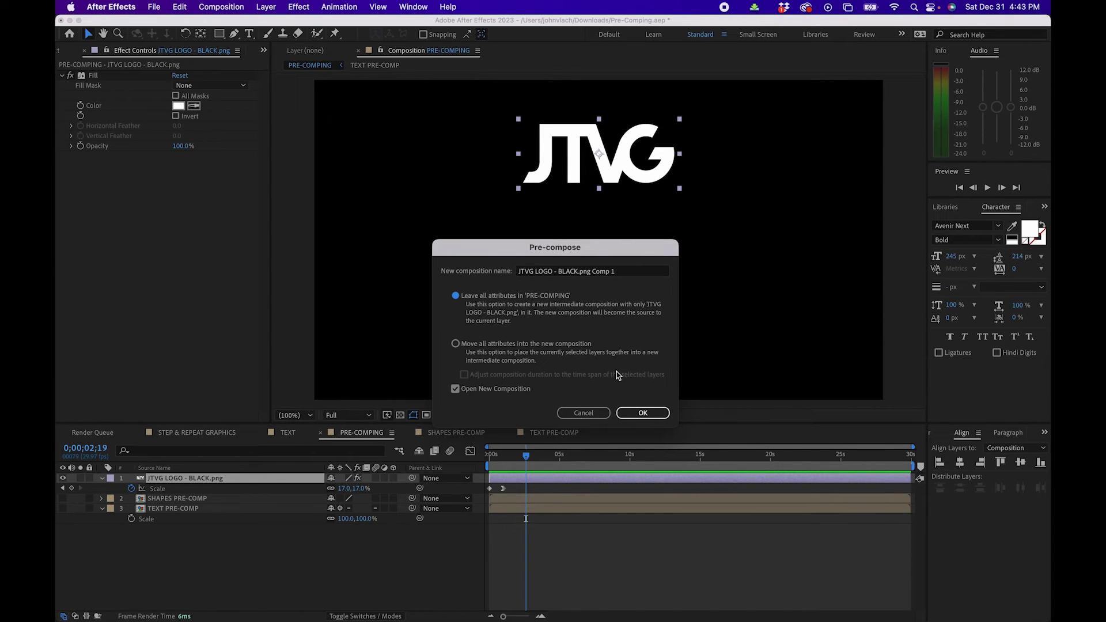
Pre-compose the JTVG logo layer, leaving all attributes in PRE-COMPING and without opening the new composition.
{"action": "left_click", "coordinate": [455, 389]}
{"action": "left_click", "coordinate": [639, 413]}
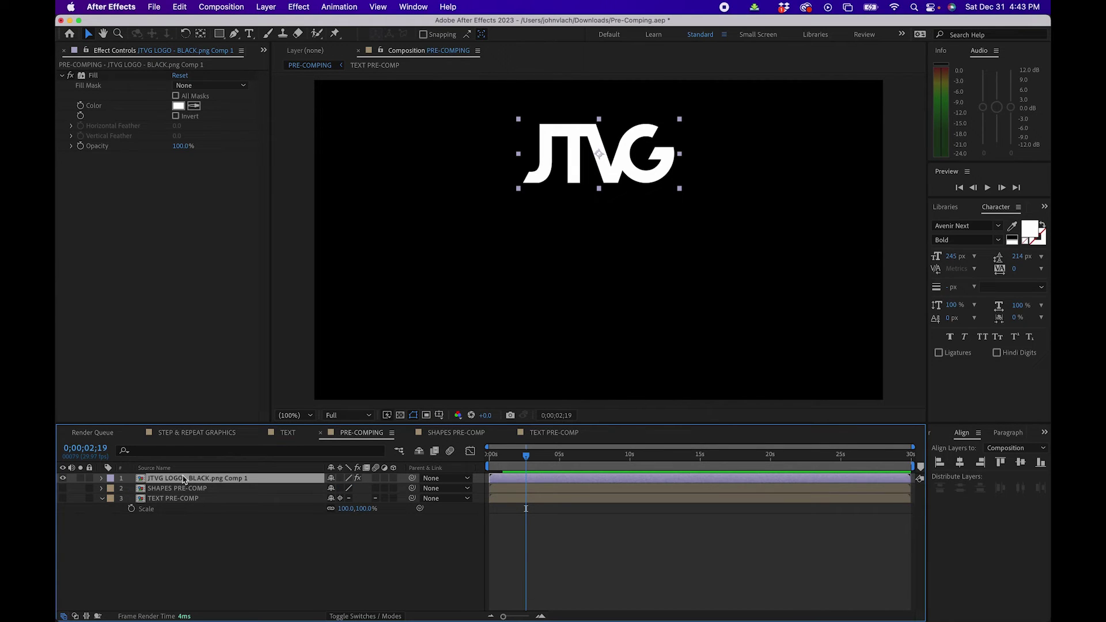
Inspect the Fill effect and Scale keyframes on the logo pre-comp layer and play the animation from the start.
{"action": "left_click", "coordinate": [94, 75]}
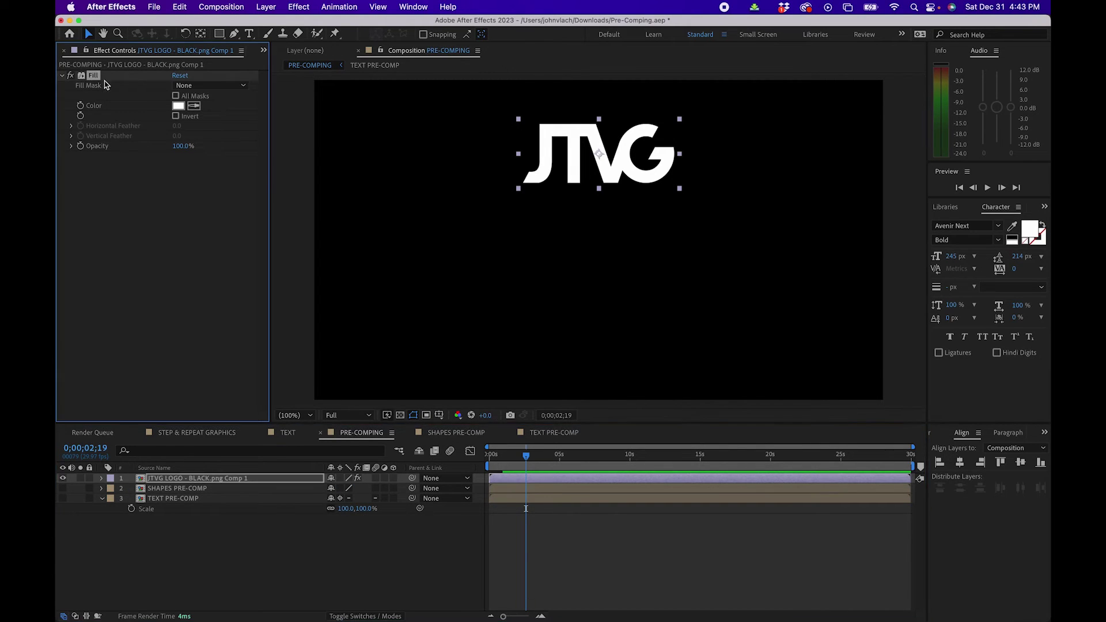
{"action": "left_click", "coordinate": [160, 481]}
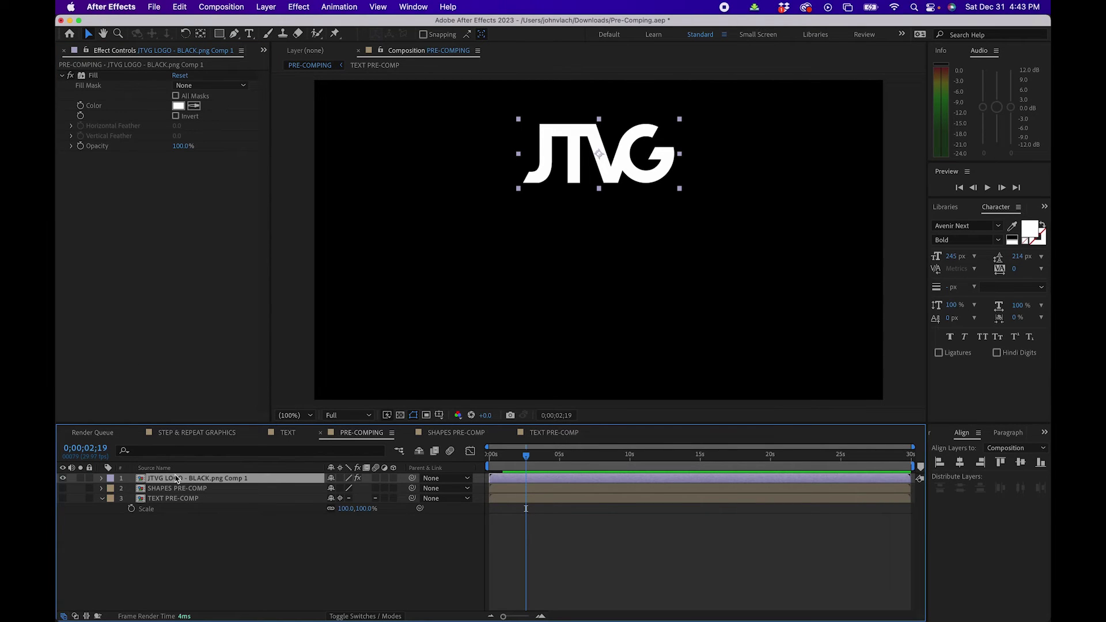
{"action": "key", "text": "s"}
{"action": "left_click_drag", "start_coordinate": [526, 459], "coordinate": [489, 459]}
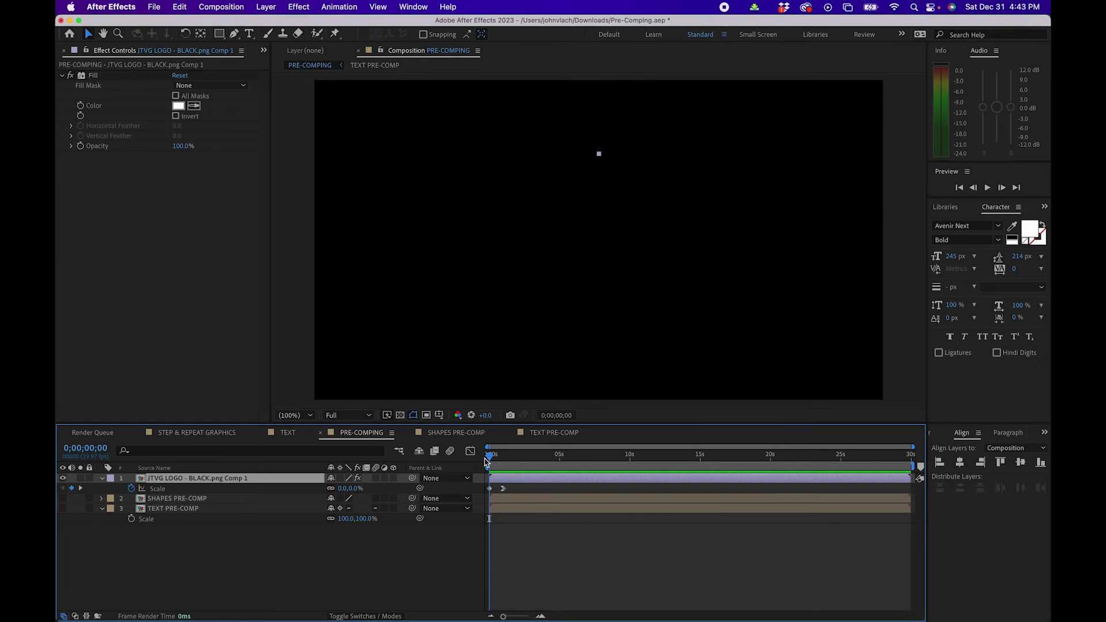
{"action": "key", "text": "space"}
Undo the logo's pre-compose and pre-compose the logo layer again, moving all attributes into the new composition.
{"action": "key", "text": "super+z"}
{"action": "left_click", "coordinate": [186, 480]}
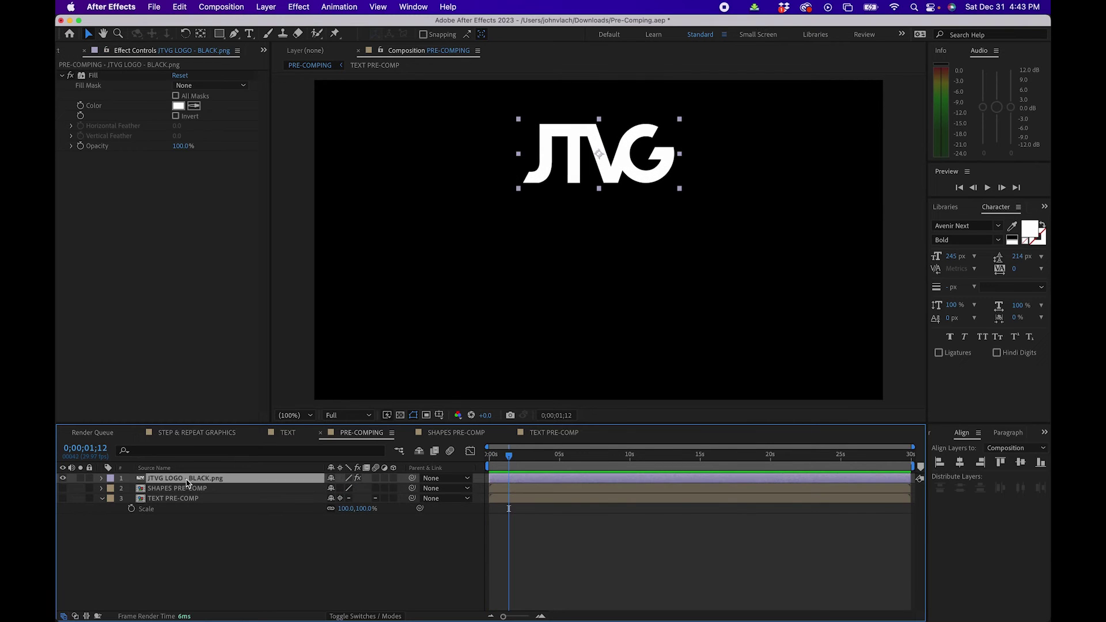
{"action": "right_click", "coordinate": [186, 483]}
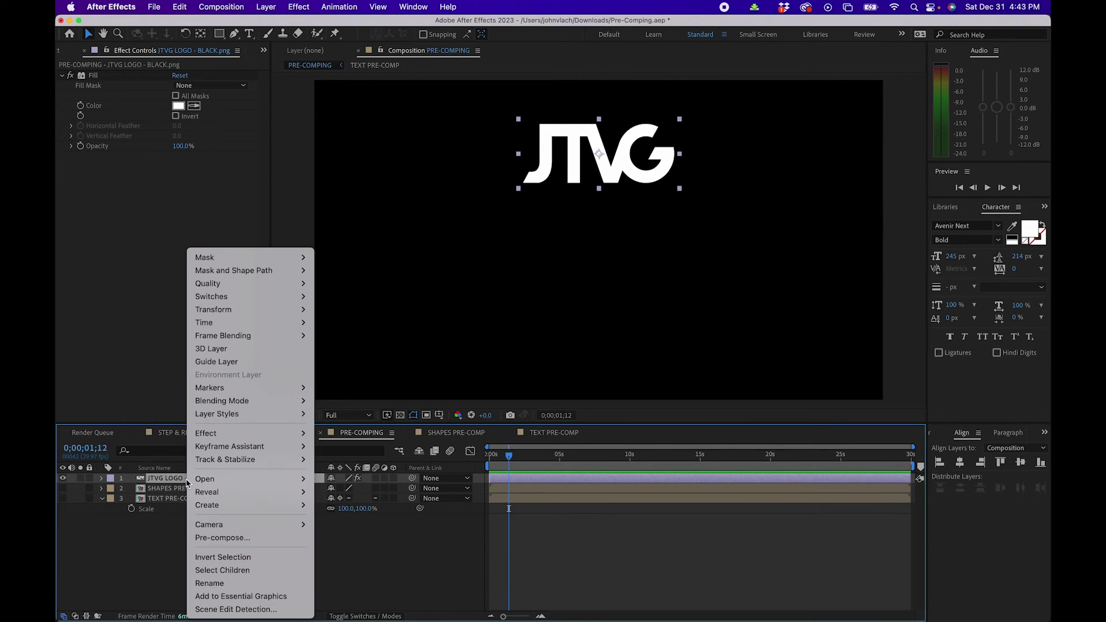
{"action": "left_click", "coordinate": [223, 538]}
{"action": "left_click", "coordinate": [470, 343]}
{"action": "left_click", "coordinate": [637, 413]}
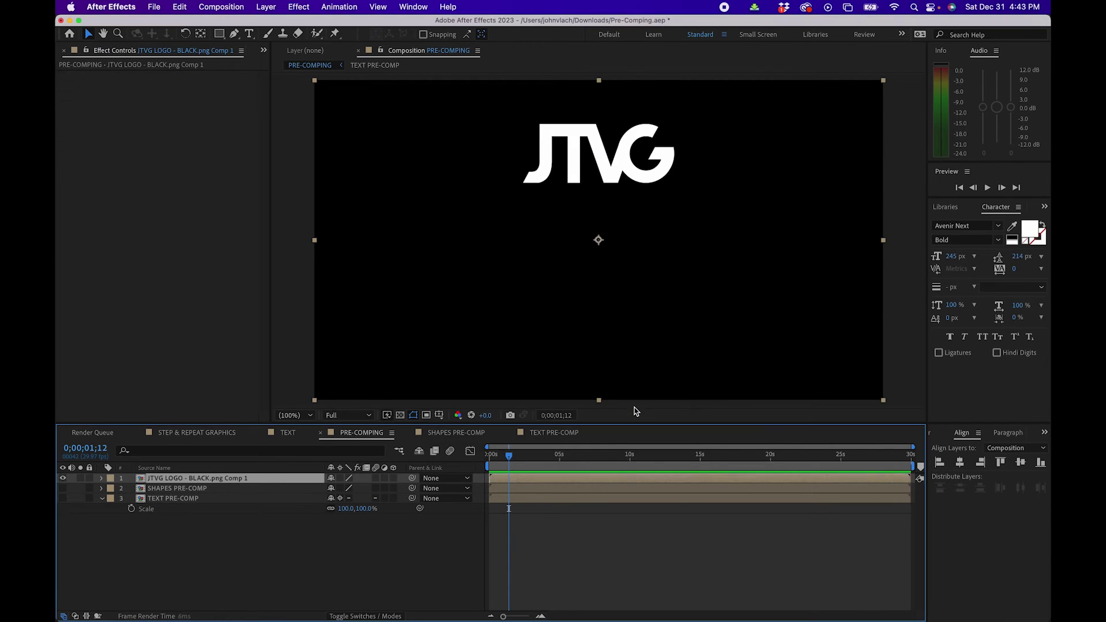
Open the logo pre-comp, inspect the logo layer's Fill effect and Scale keyframes, and play the animation from the start.
{"action": "double_click", "coordinate": [195, 479]}
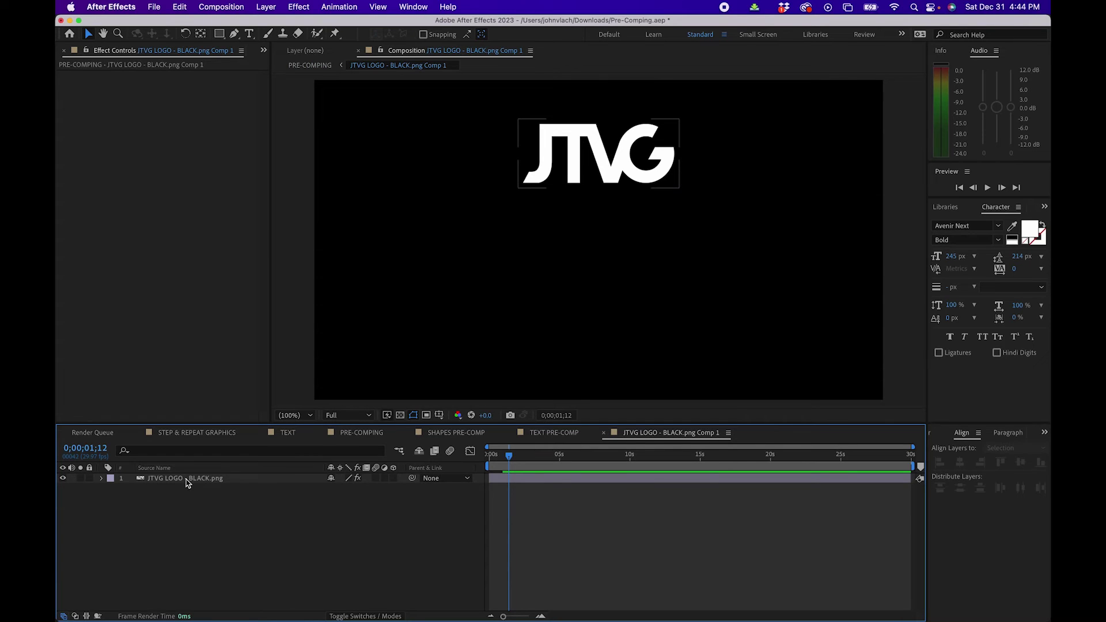
{"action": "left_click", "coordinate": [156, 479]}
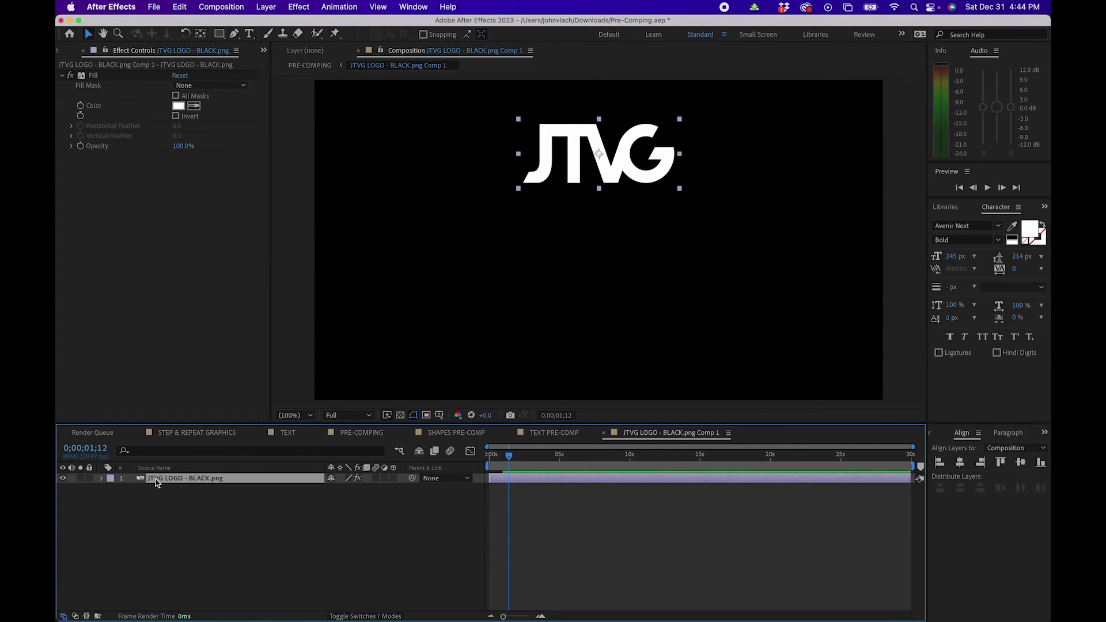
{"action": "left_click", "coordinate": [94, 77]}
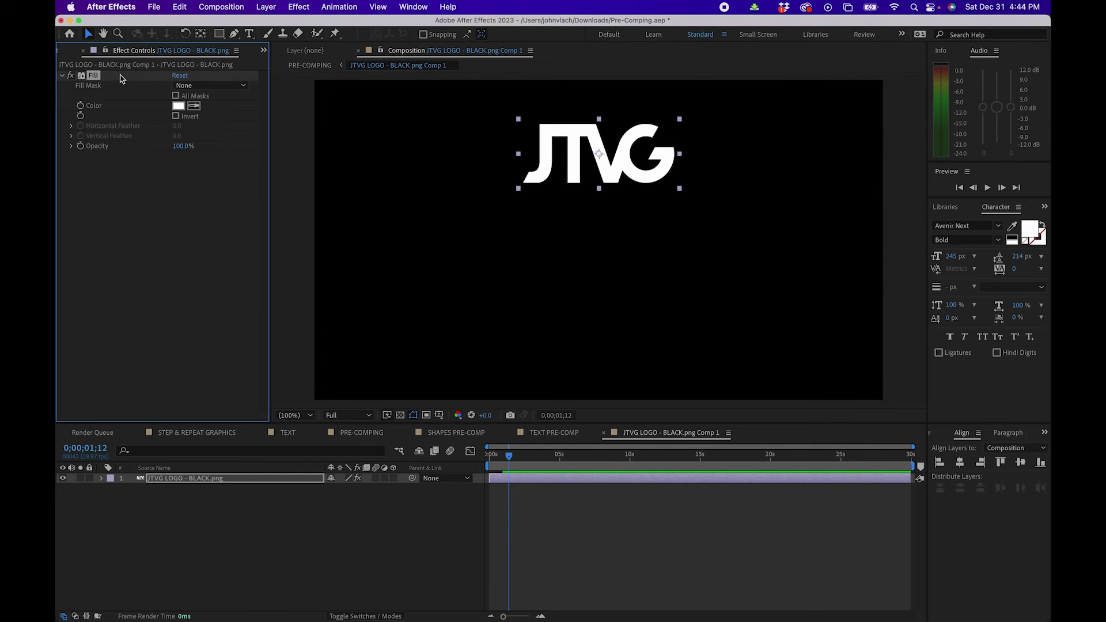
{"action": "left_click", "coordinate": [171, 480]}
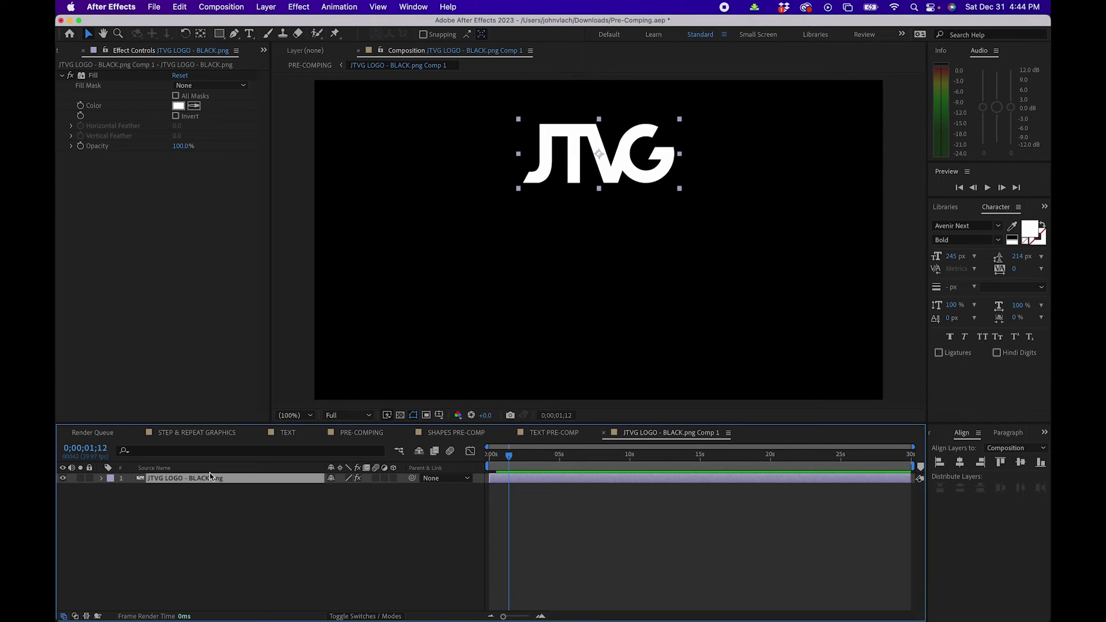
{"action": "key", "text": "s"}
{"action": "left_click_drag", "start_coordinate": [509, 455], "coordinate": [470, 457]}
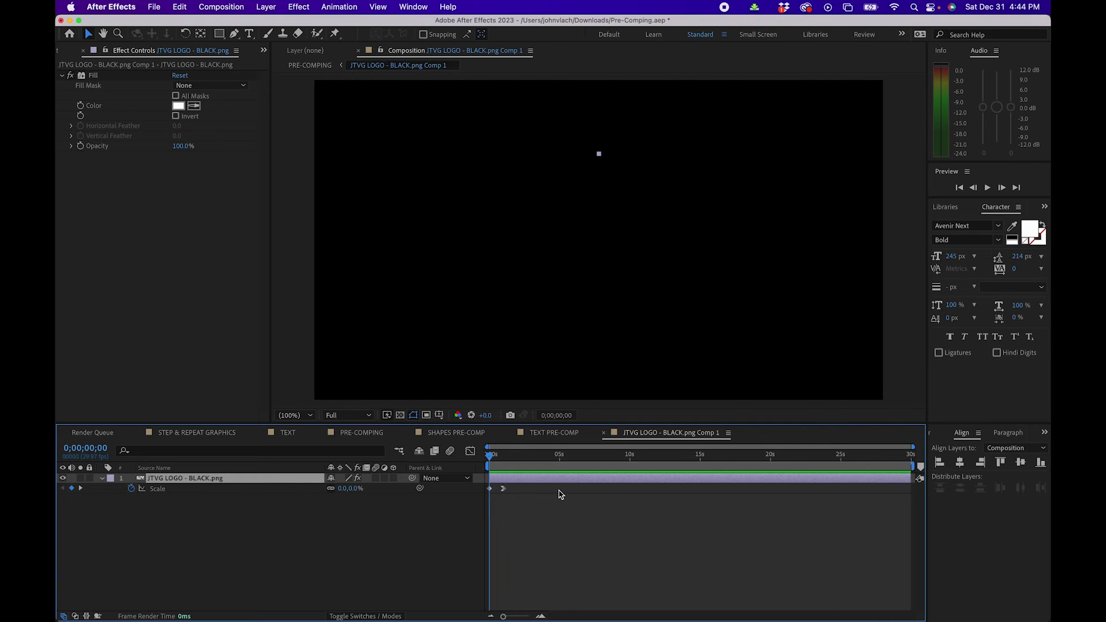
{"action": "key", "text": "space"}
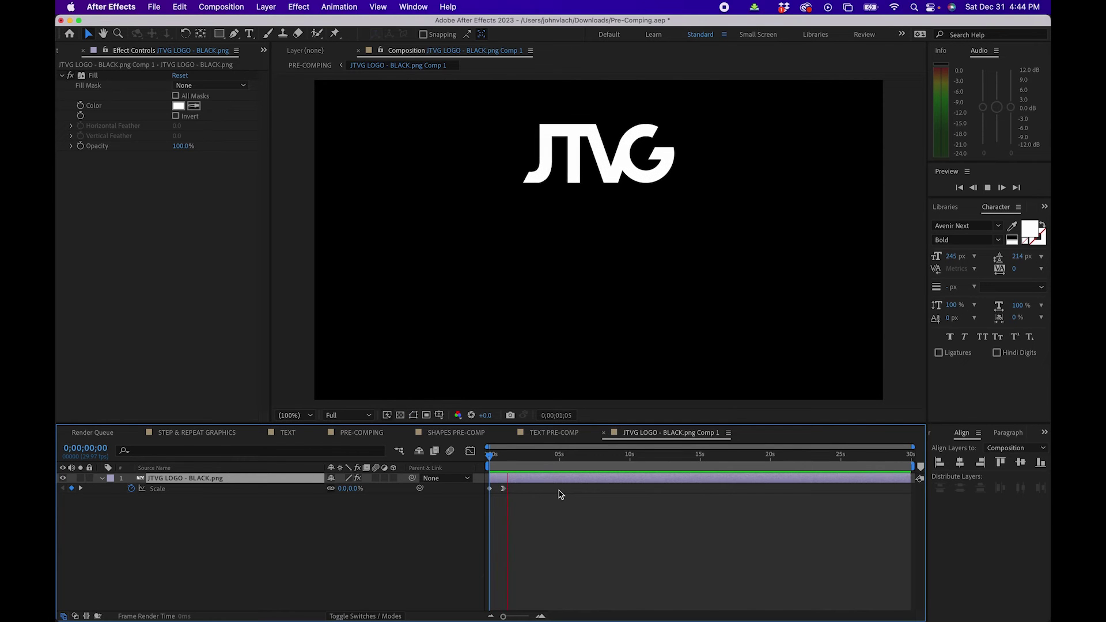
{"action": "key", "text": "space"}
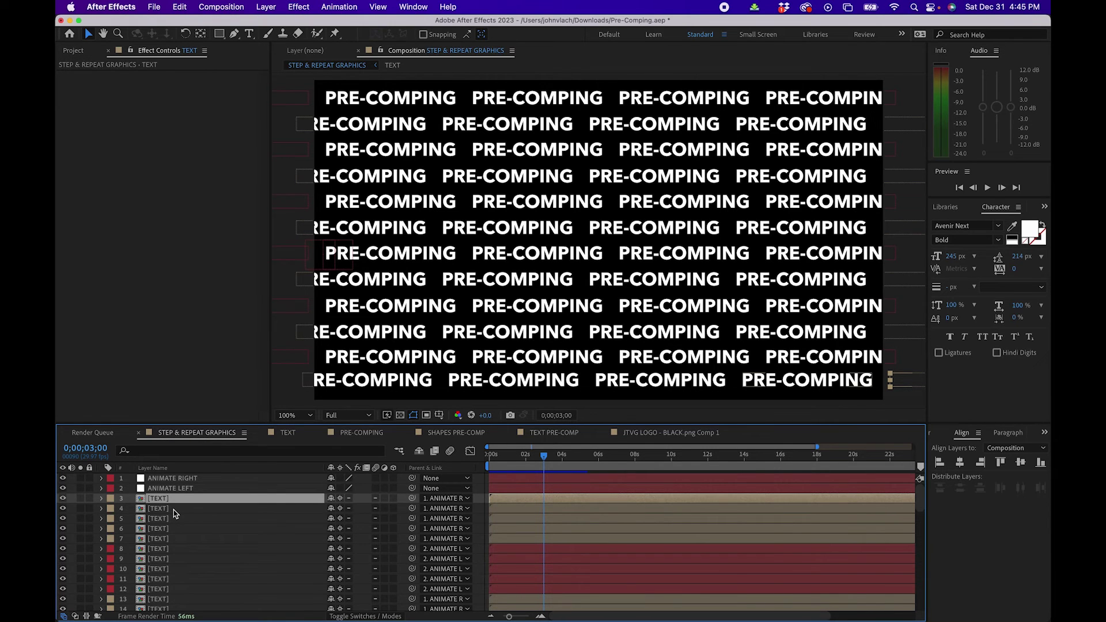
Review the TEXT layers in STEP & REPEAT GRAPHICS, scrub the timeline to 0;00;03;04, and open the TEXT pre-comp from layer 4.
{"action": "scroll", "coordinate": [172, 513], "scroll_direction": "down", "scroll_amount": 10}
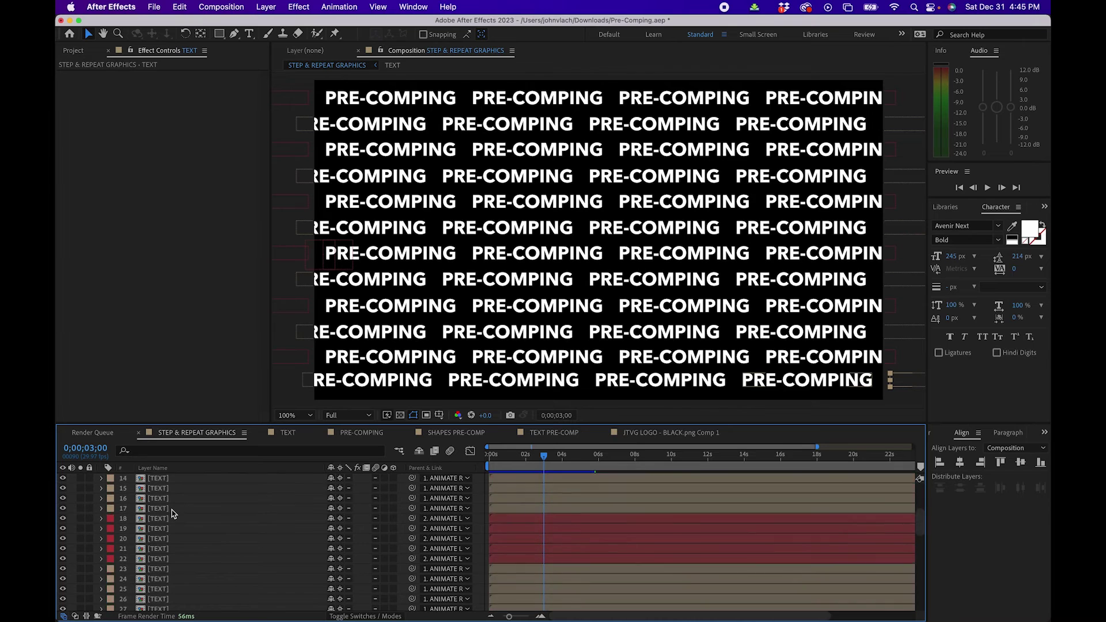
{"action": "scroll", "coordinate": [173, 513], "scroll_direction": "up", "scroll_amount": 10}
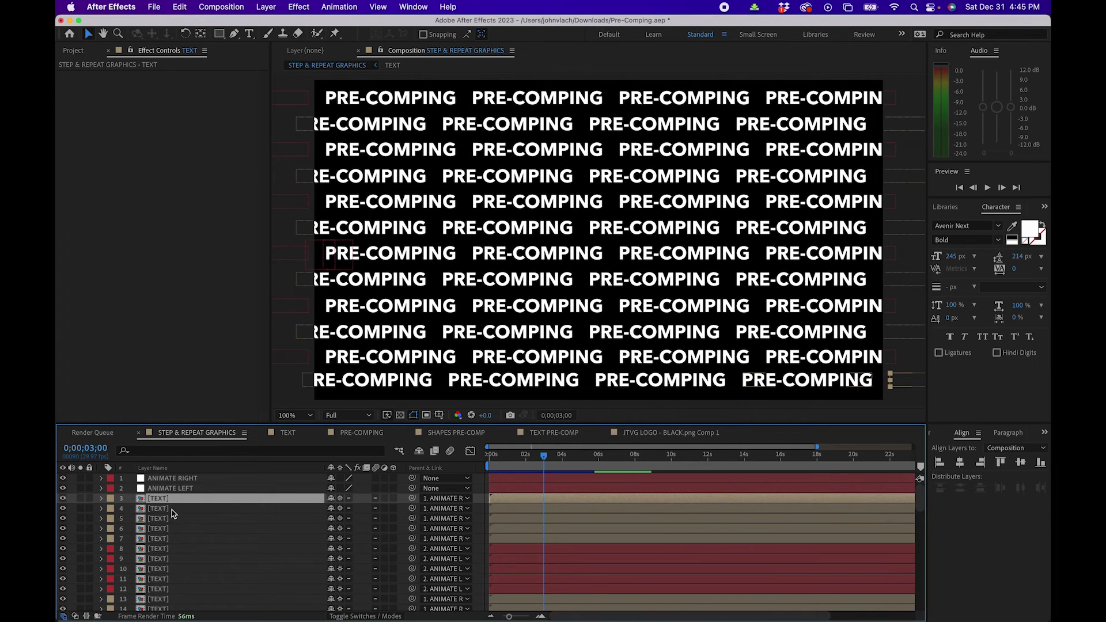
{"action": "left_click", "coordinate": [172, 511]}
{"action": "left_click", "coordinate": [520, 458]}
{"action": "left_click_drag", "start_coordinate": [521, 459], "coordinate": [546, 464]}
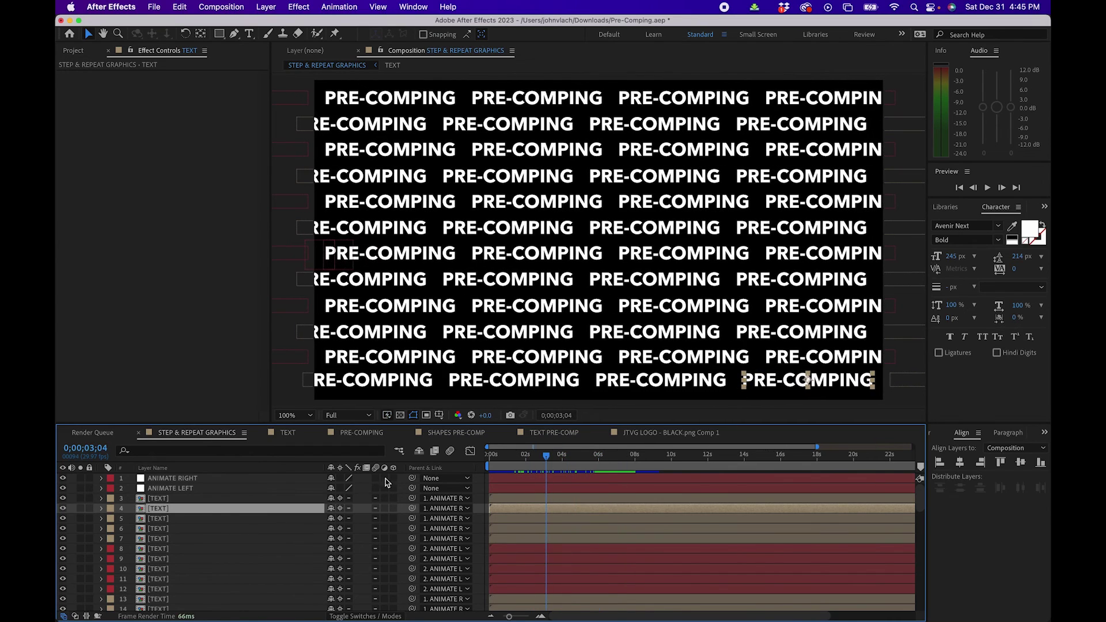
{"action": "double_click", "coordinate": [156, 509]}
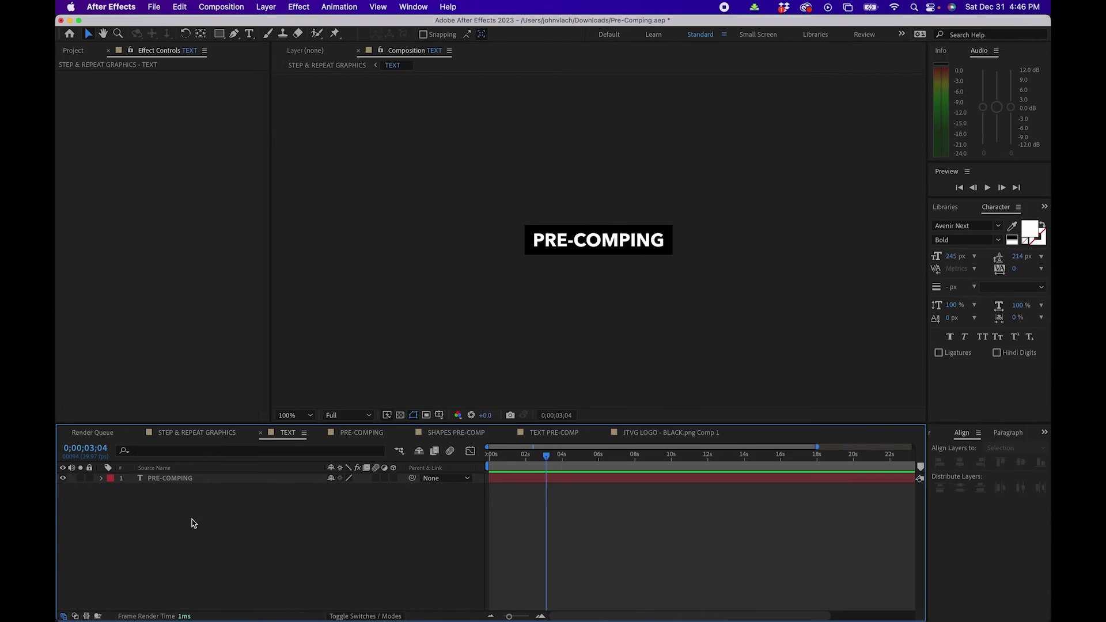
Inspect the PRE-COMPING text layer inside the TEXT pre-comp, and return to STEP & REPEAT GRAPHICS to select the TEXT layer 6.
{"action": "left_click", "coordinate": [171, 482]}
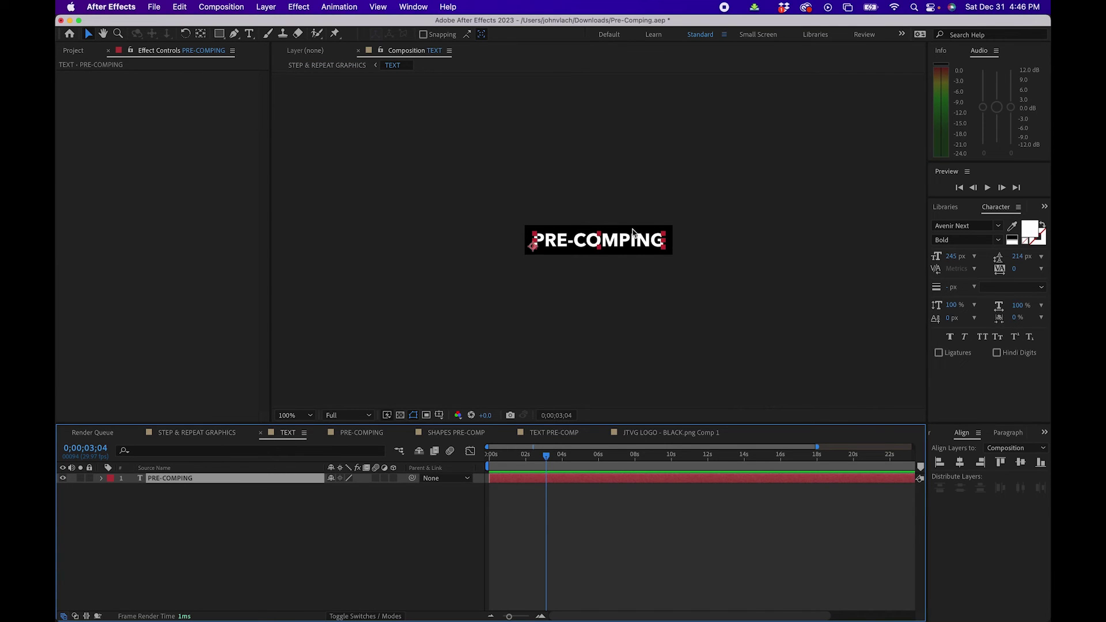
{"action": "left_click", "coordinate": [196, 433]}
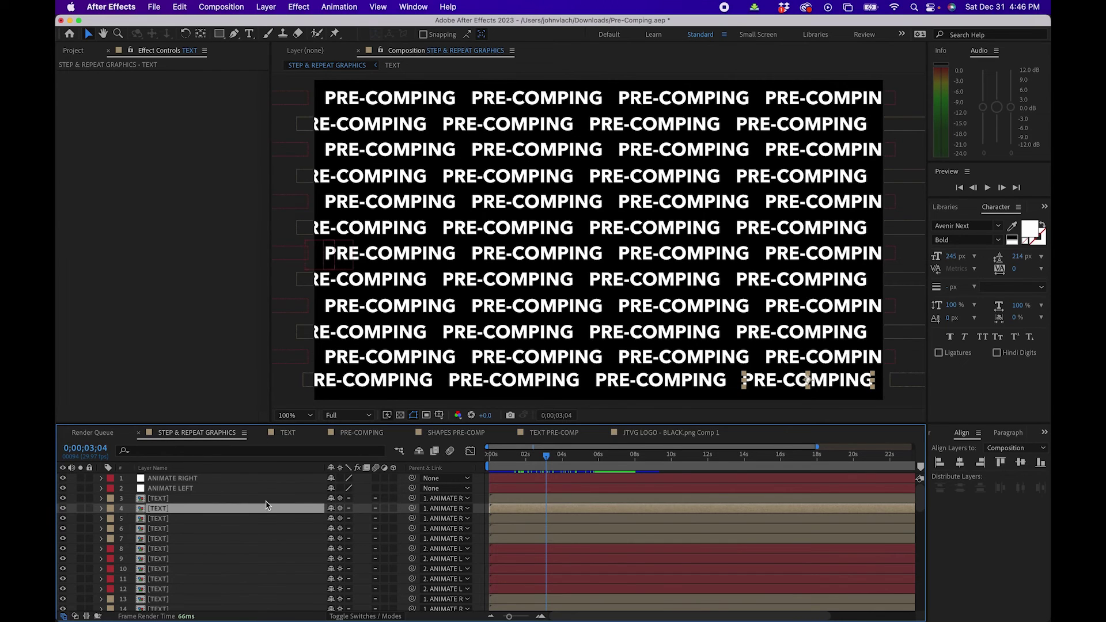
{"action": "left_click", "coordinate": [198, 529]}
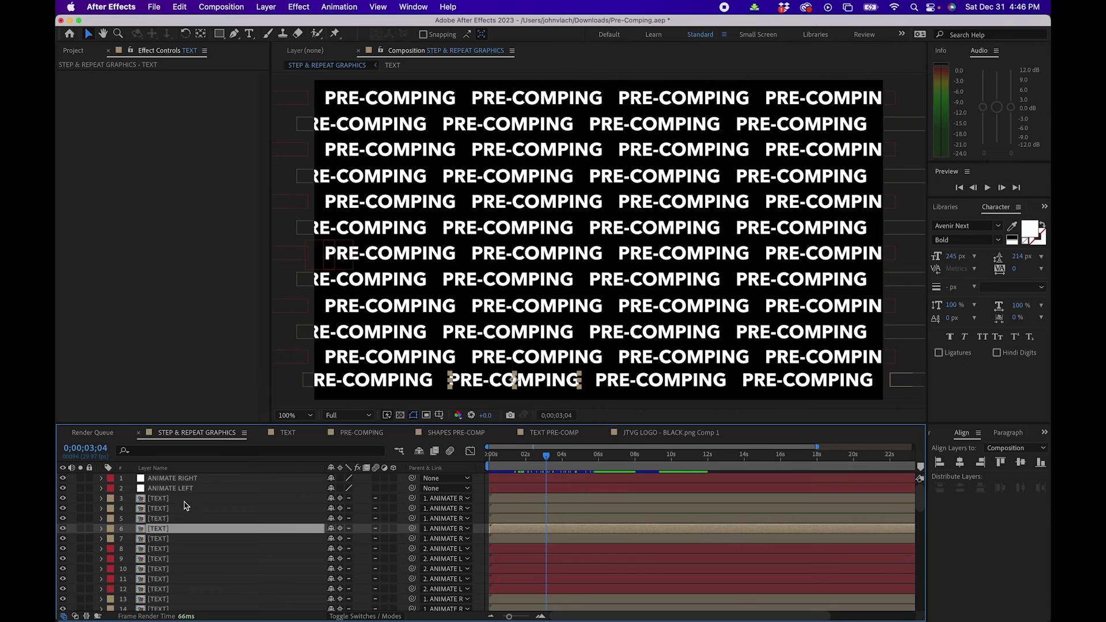
Open the TEXT pre-comp from layer 6 and replace its text with DIFFERENT.
{"action": "double_click", "coordinate": [159, 529]}
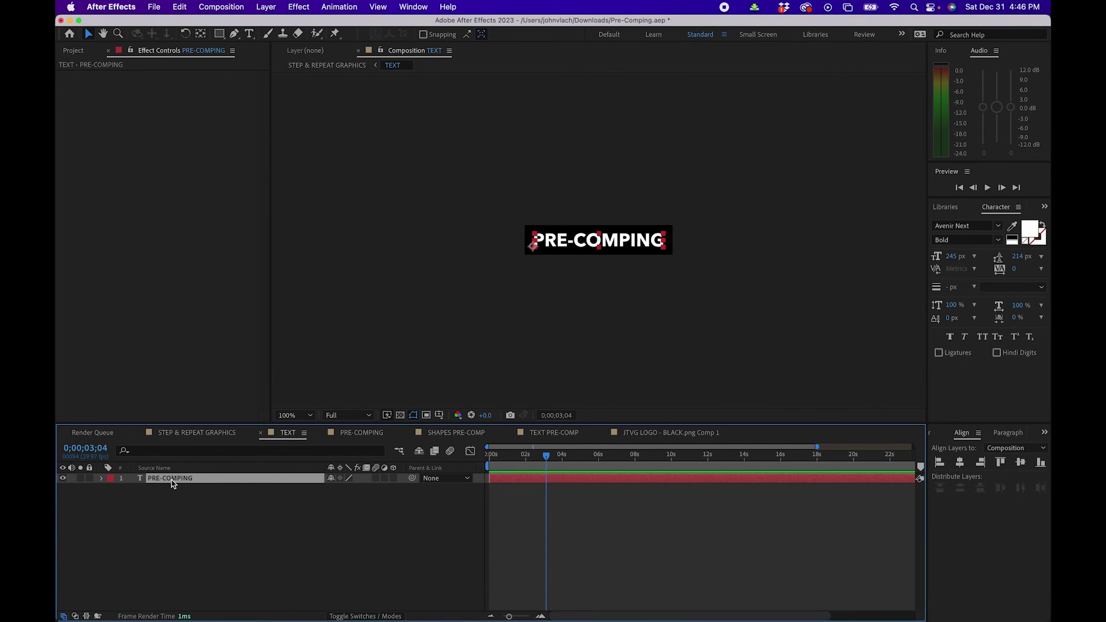
{"action": "double_click", "coordinate": [624, 245]}
{"action": "type", "text": "DIFFERENT"}
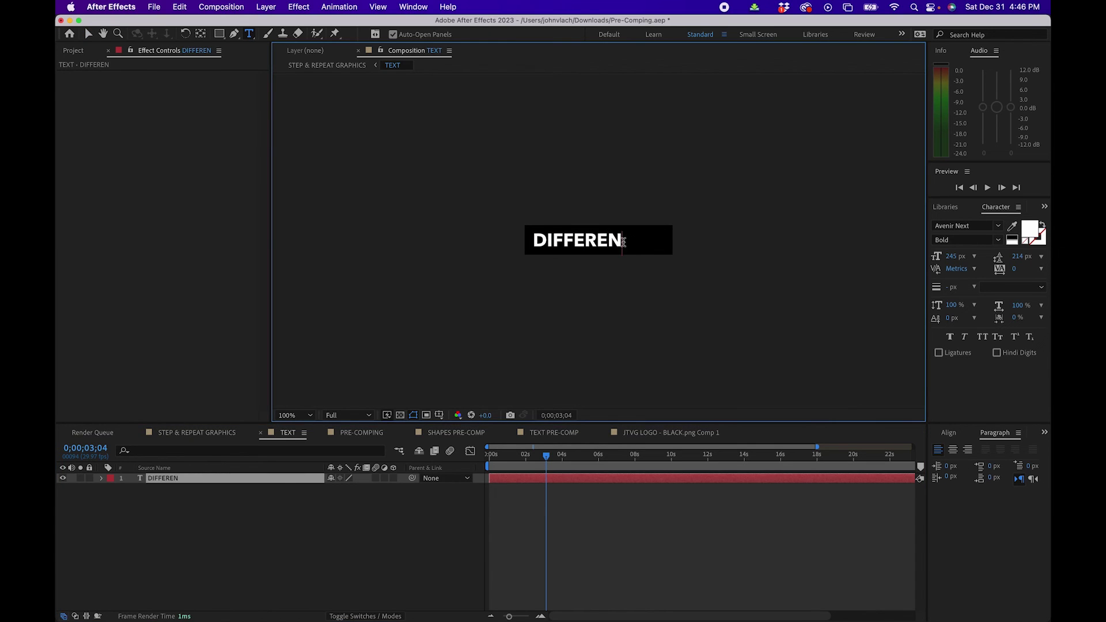
Return to STEP & REPEAT GRAPHICS, scrub to 0;00;09;29, review the full stack of TEXT layers, and preview the animation.
{"action": "left_click", "coordinate": [197, 432]}
{"action": "left_click_drag", "start_coordinate": [527, 460], "coordinate": [671, 436]}
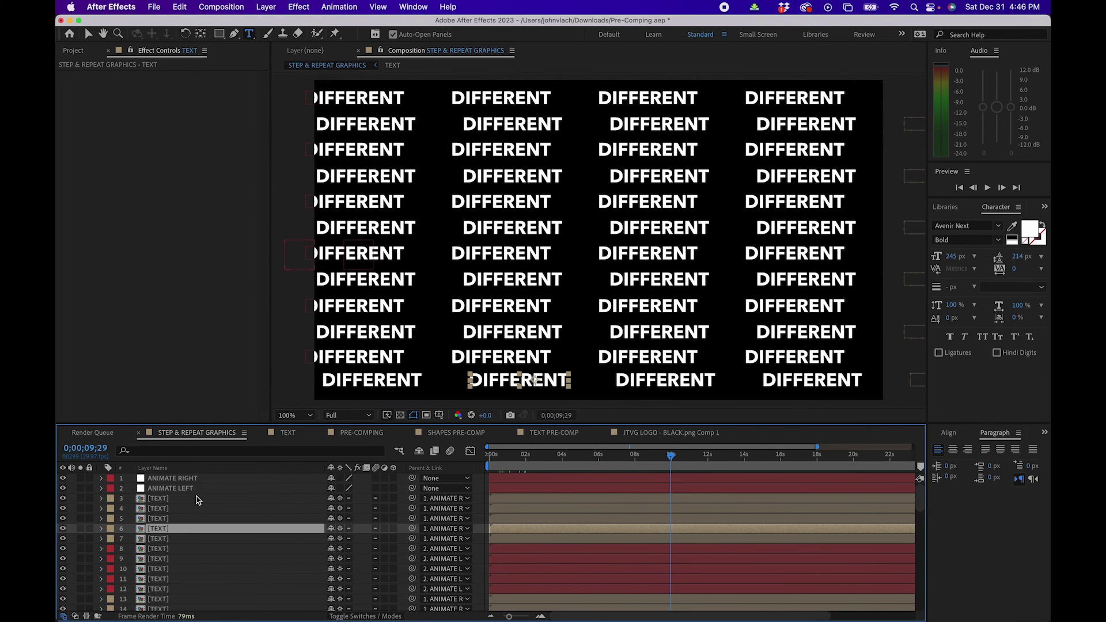
{"action": "scroll", "coordinate": [234, 543], "scroll_direction": "down", "scroll_amount": 12}
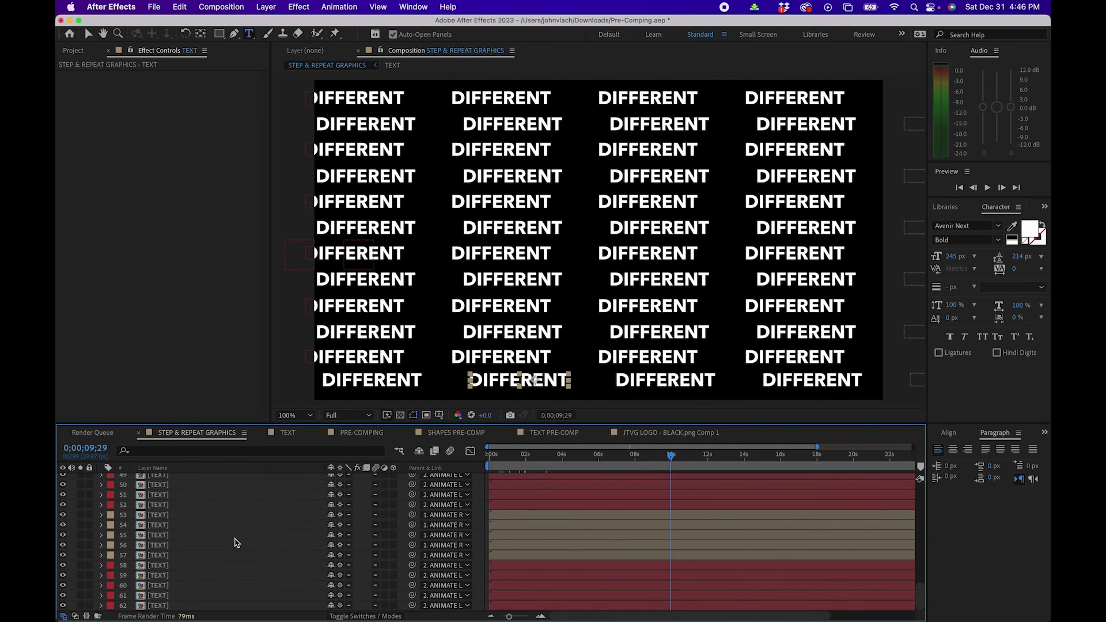
{"action": "scroll", "coordinate": [234, 543], "scroll_direction": "up", "scroll_amount": 12}
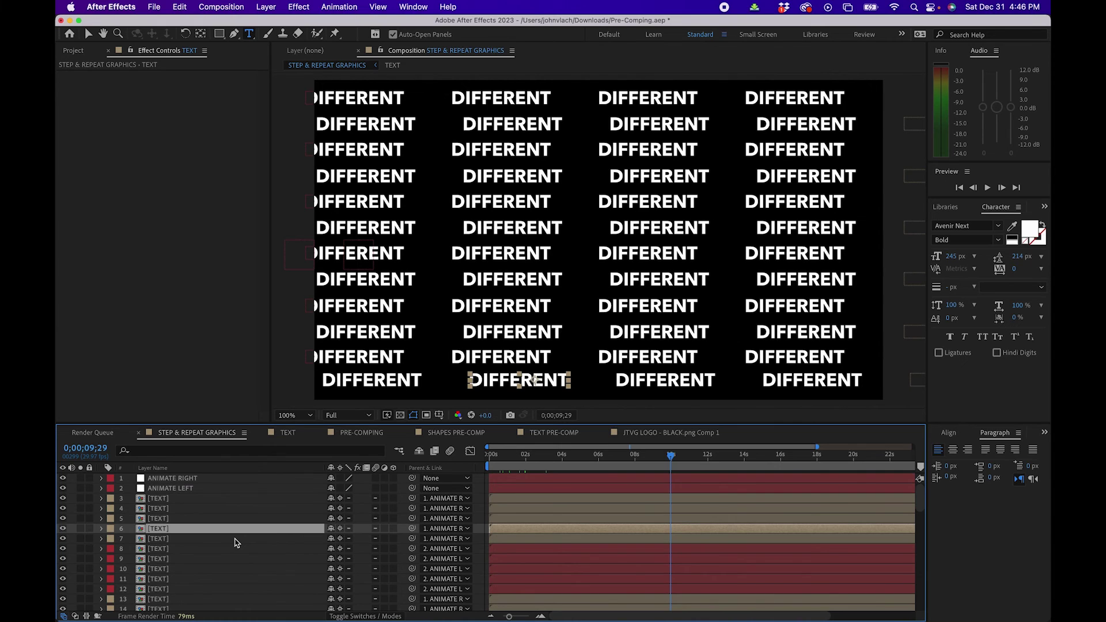
{"action": "scroll", "coordinate": [235, 543], "scroll_direction": "down", "scroll_amount": 12}
{"action": "key", "text": "space"}
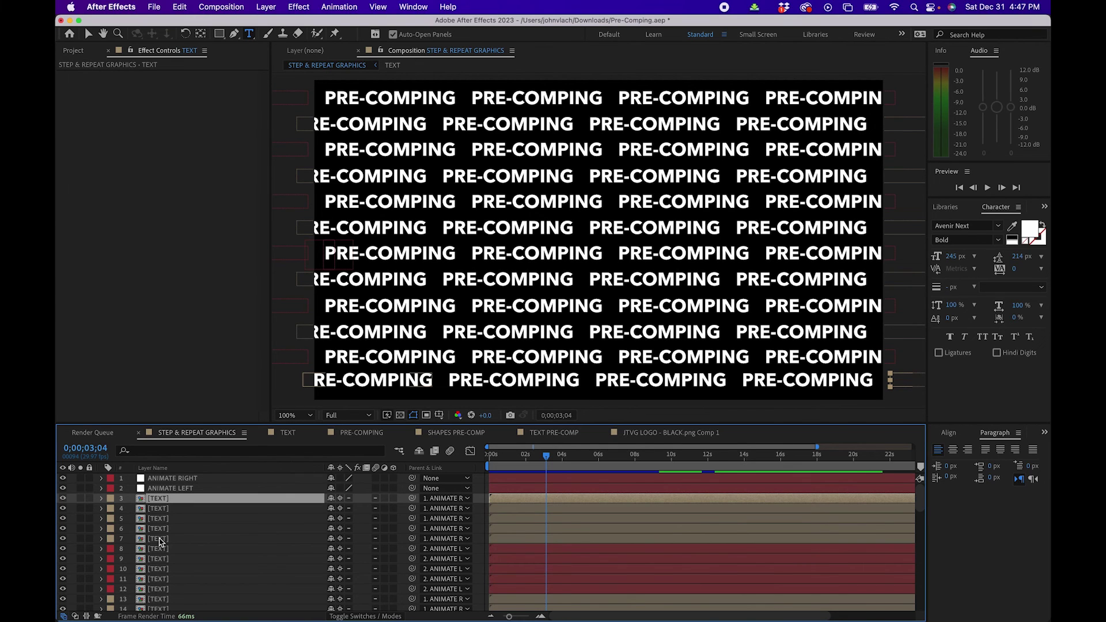
Pre-compose each row's five TEXT layers into its own composition, naming them ROW 01 through ROW 12.
{"action": "left_click", "coordinate": [160, 540], "text": "shift"}
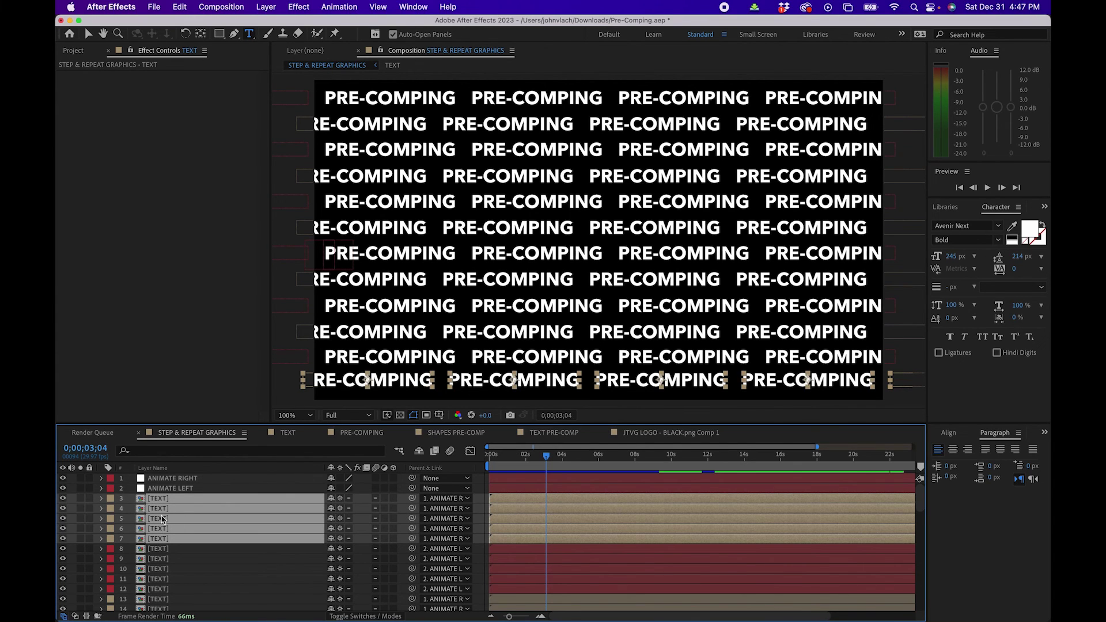
{"action": "right_click", "coordinate": [162, 519]}
{"action": "left_click", "coordinate": [182, 539]}
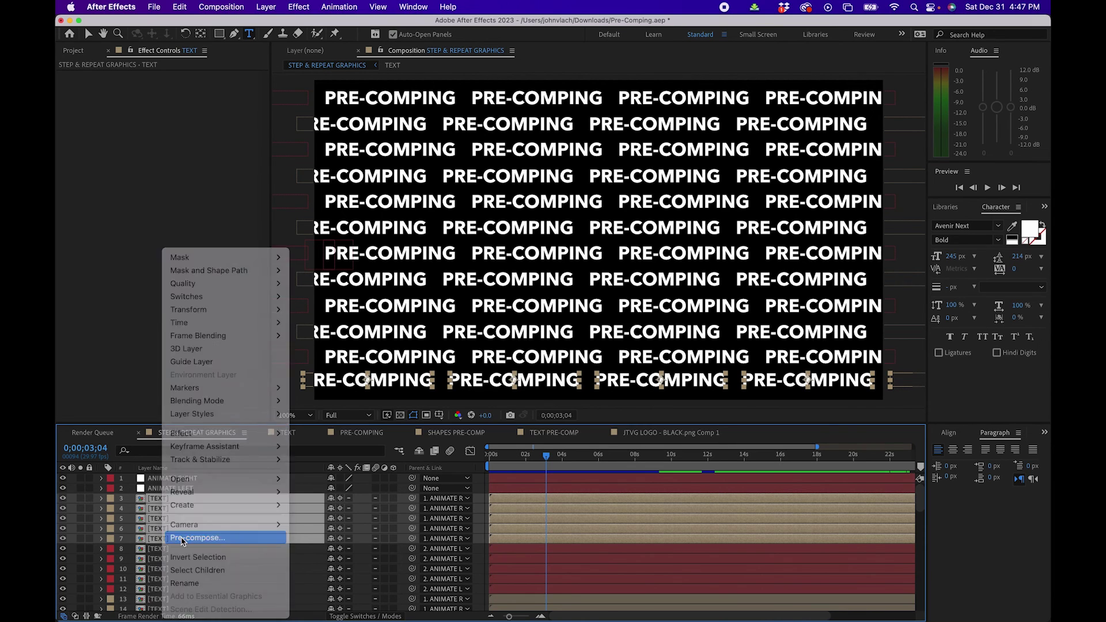
{"action": "type", "text": "ROW"}
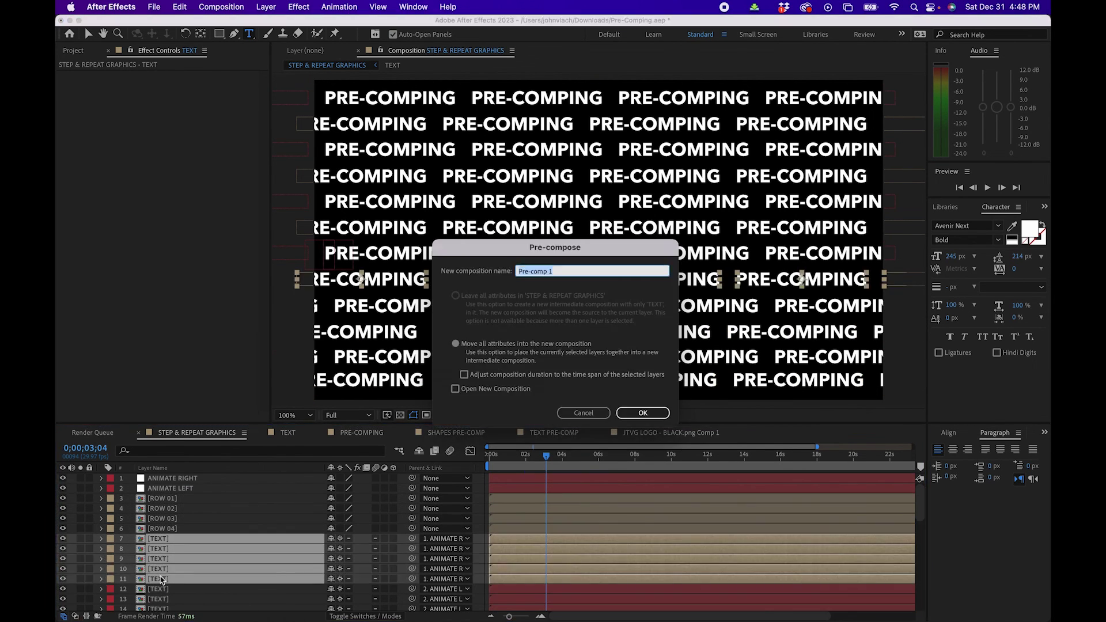
{"action": "key", "text": "Return"}
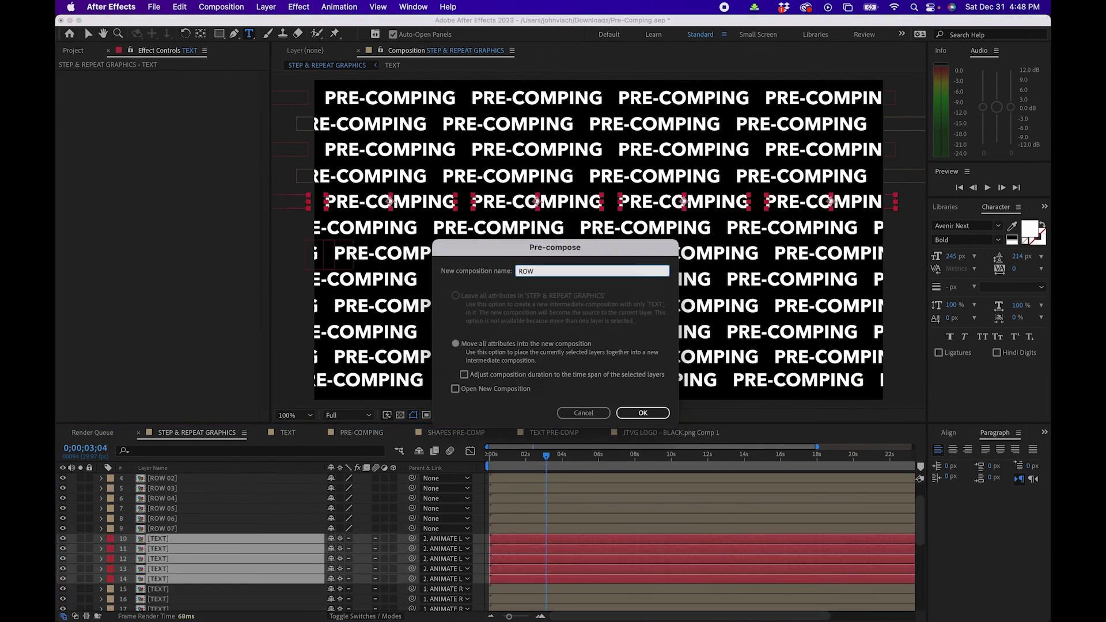
Select the layers ROW 01 through ROW 12 and enable Collapse Transformations on all of them.
{"action": "left_click", "coordinate": [177, 500]}
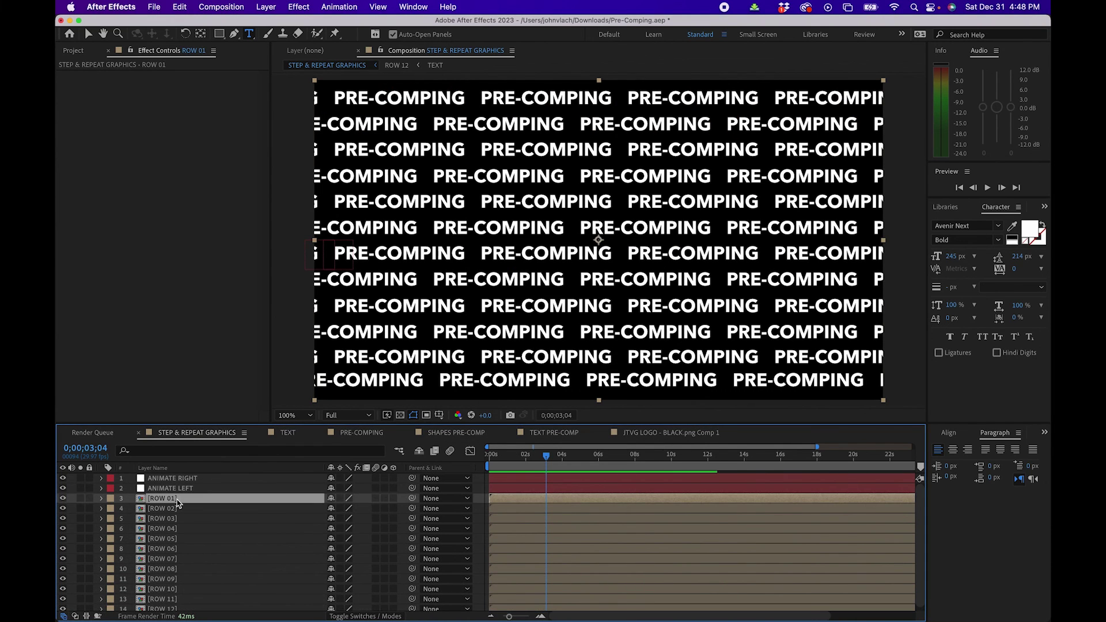
{"action": "scroll", "coordinate": [180, 541], "scroll_direction": "down", "scroll_amount": 1}
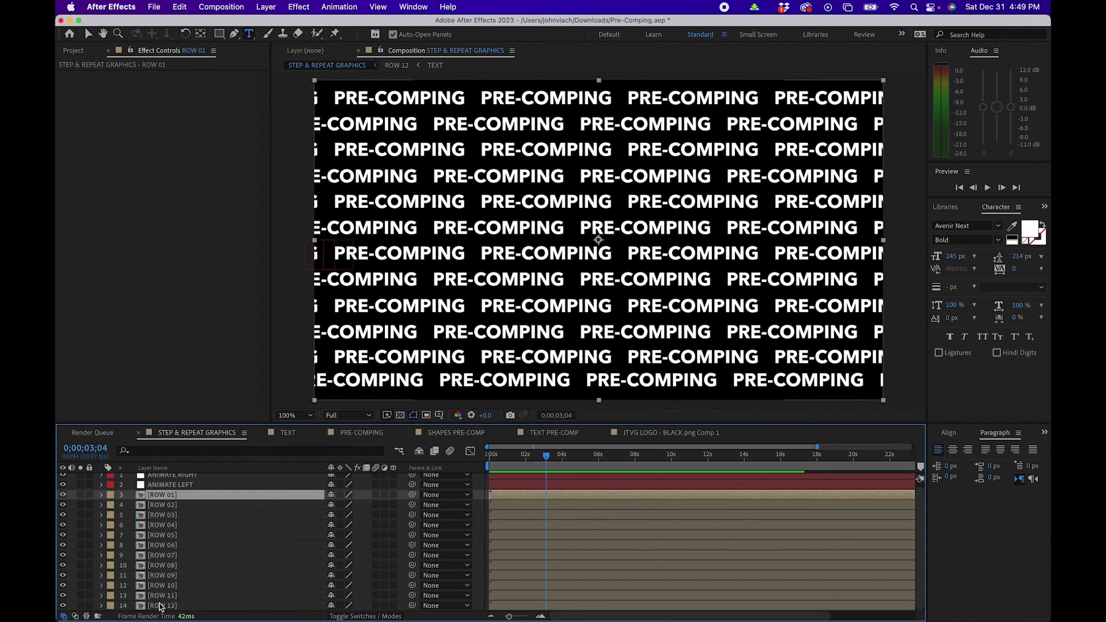
{"action": "left_click", "coordinate": [161, 606], "text": "shift"}
{"action": "left_click", "coordinate": [340, 496]}
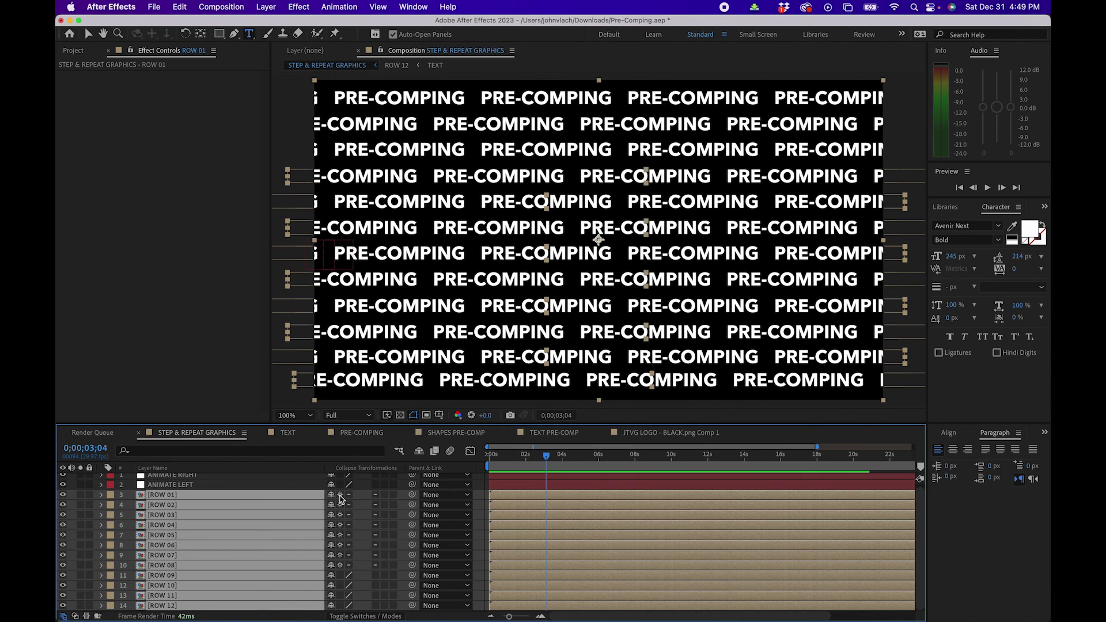
Distribute the twelve selected ROW layers evenly by their vertical centers, relative to the selection.
{"action": "key", "text": "comma"}
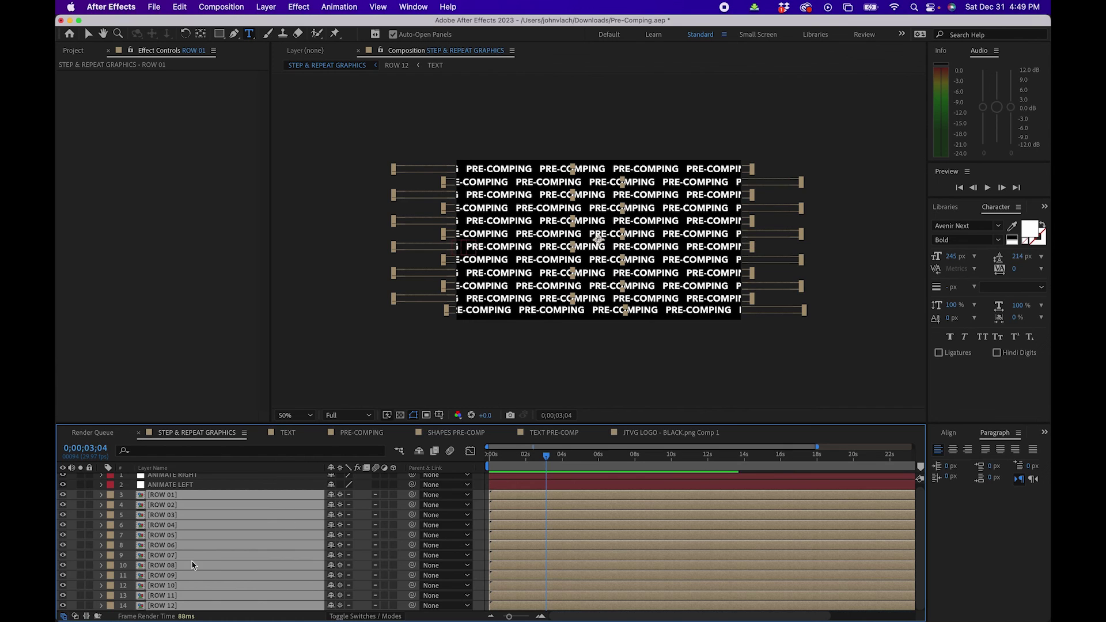
{"action": "left_click", "coordinate": [951, 435]}
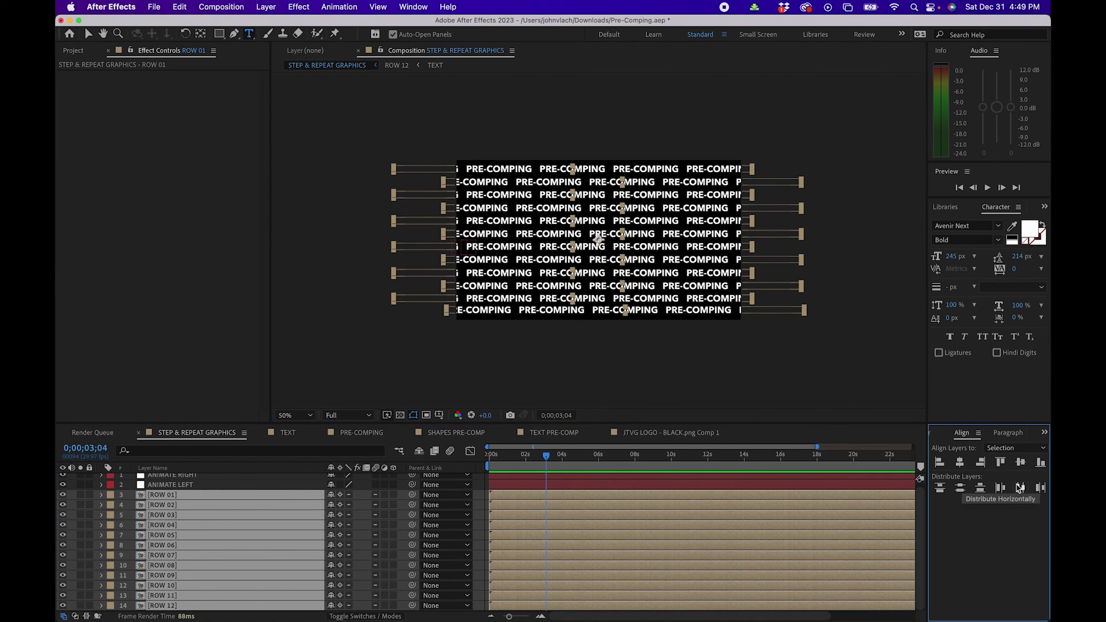
{"action": "left_click", "coordinate": [961, 492]}
{"action": "key", "text": "slash"}
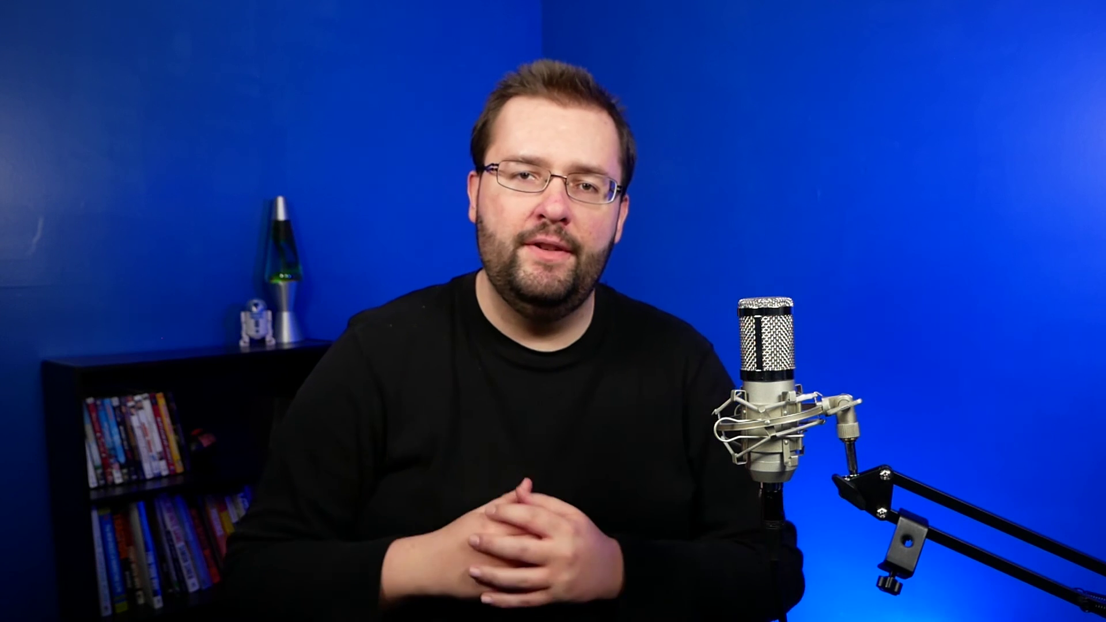